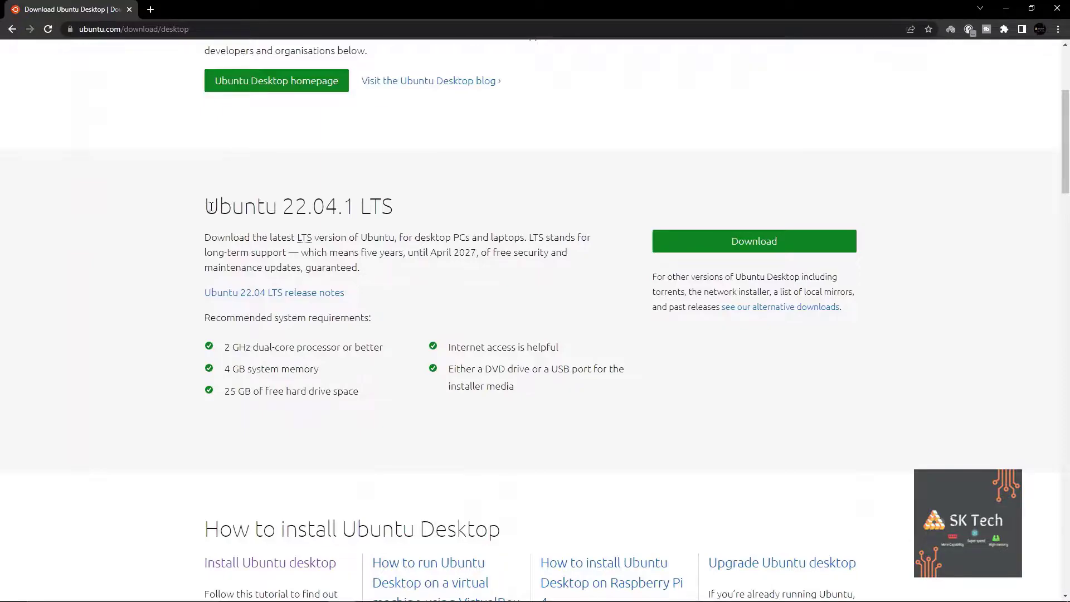
Download the Ubuntu 22.04.1 LTS desktop ISO (3.6 GB) in Chrome.
{"action": "left_click_drag", "start_coordinate": [394, 210], "coordinate": [206, 221]}
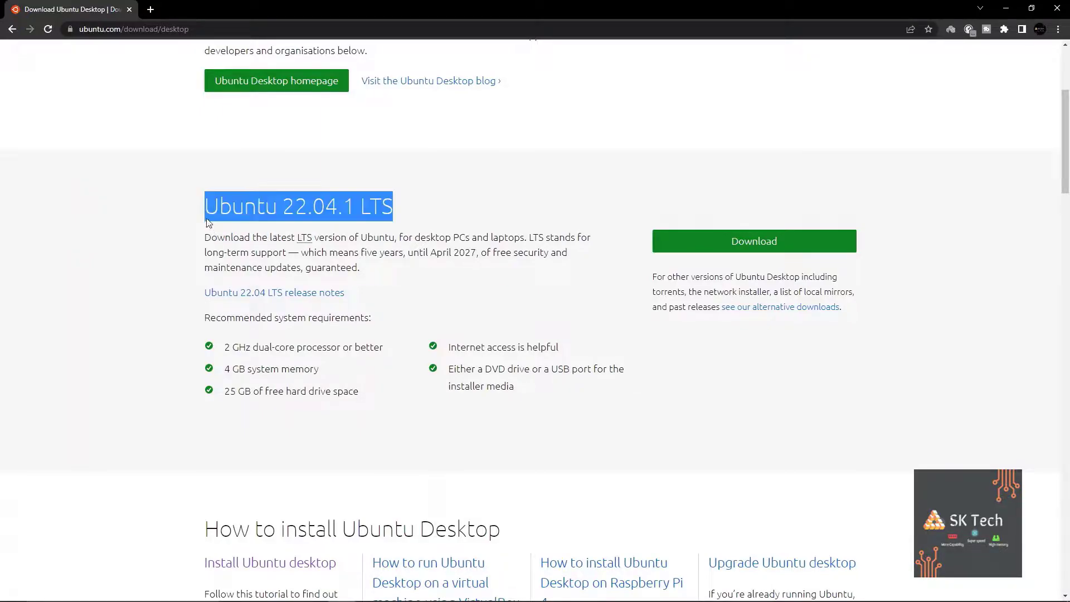
{"action": "left_click", "coordinate": [582, 197]}
{"action": "scroll", "coordinate": [620, 192], "scroll_direction": "down", "scroll_amount": 1}
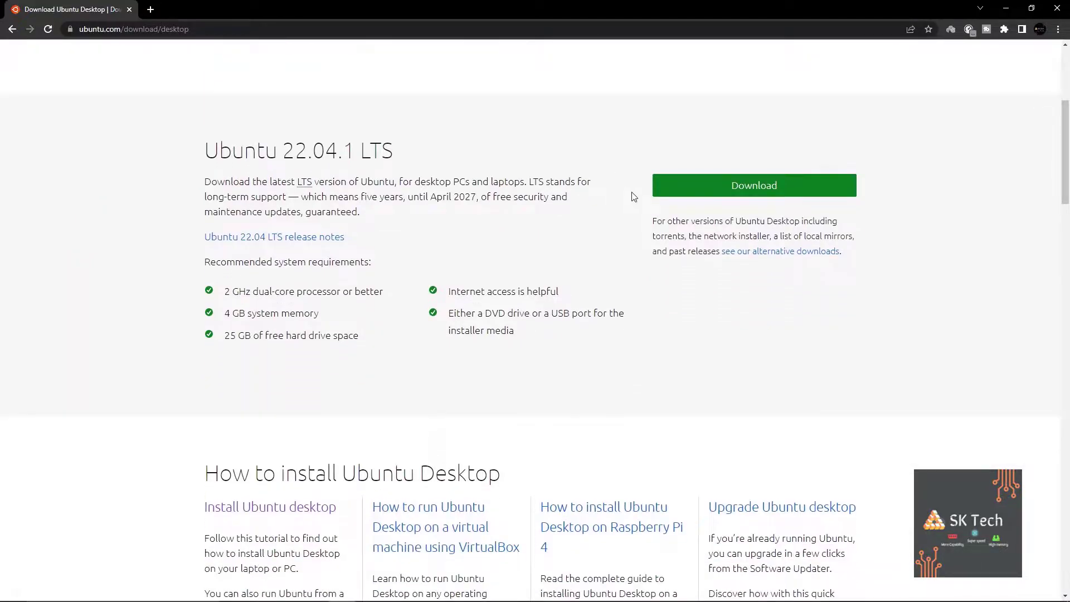
{"action": "left_click", "coordinate": [737, 193]}
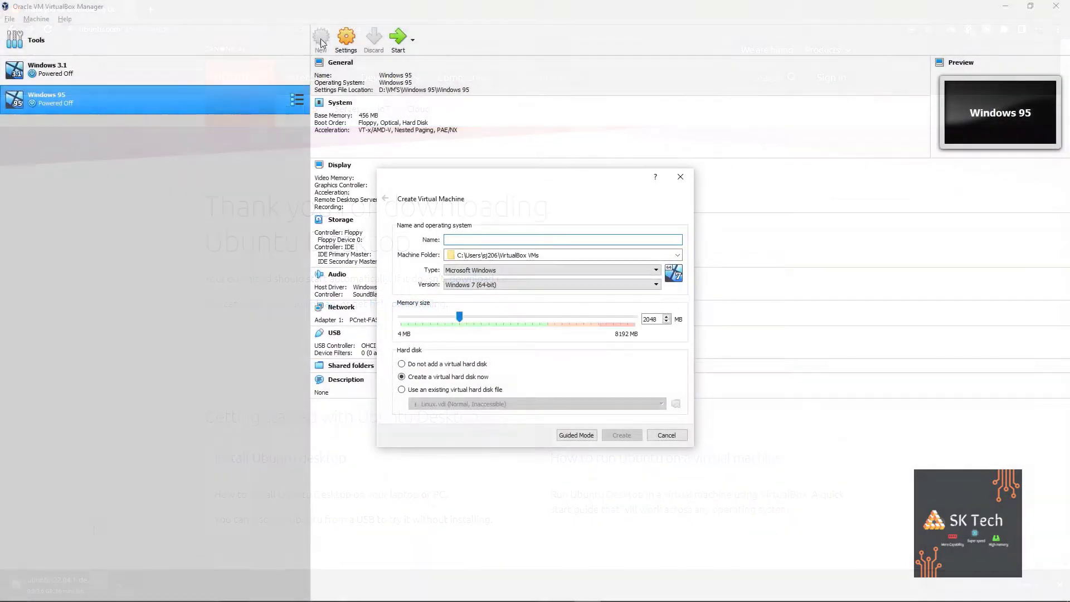
Name the new virtual machine 'Ubuntu 22' and give it 4096 MB memory.
{"action": "key", "text": "Caps_Lock"}
{"action": "type", "text": "Ubuntu"}
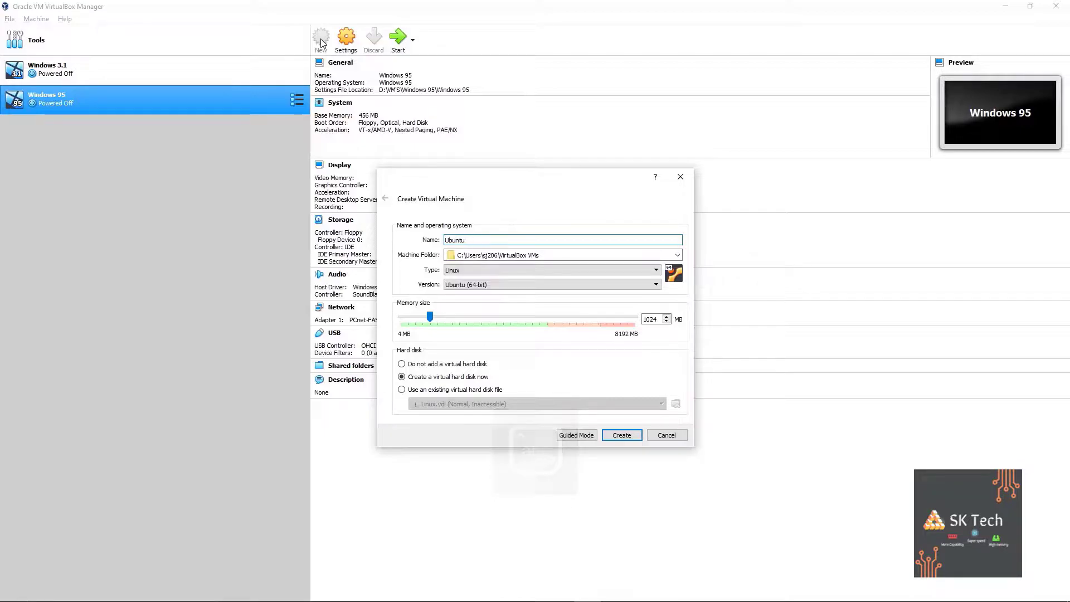
{"action": "type", "text": " 22"}
{"action": "double_click", "coordinate": [650, 319]}
{"action": "type", "text": "40"}
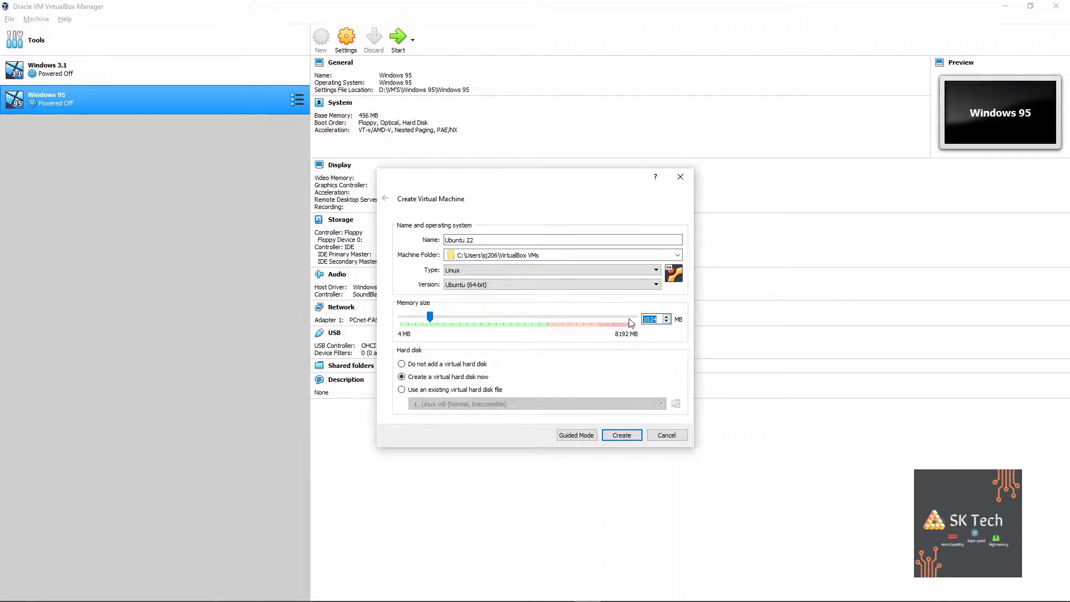
{"action": "type", "text": "96"}
{"action": "left_click", "coordinate": [634, 434]}
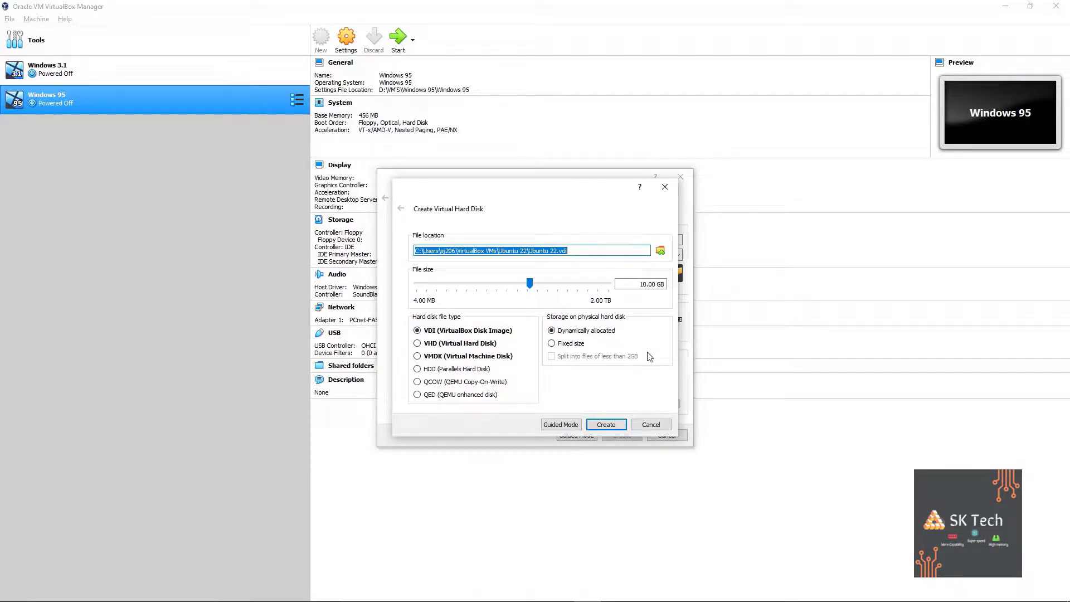
Create a 20 GB dynamically allocated VDI virtual hard disk for it.
{"action": "left_click", "coordinate": [639, 285]}
{"action": "type", "text": "15"}
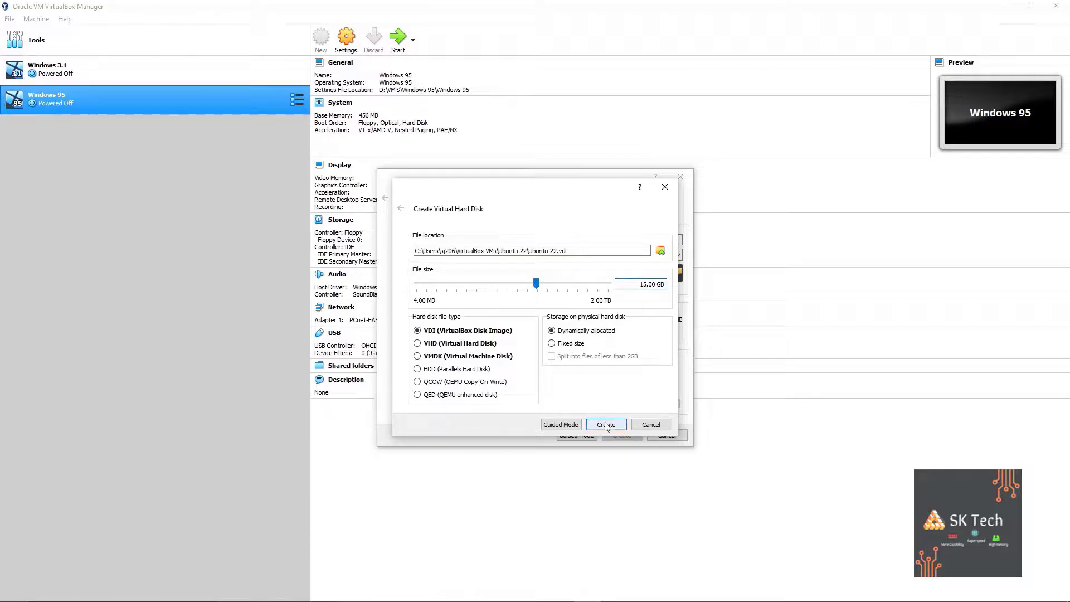
{"action": "key", "text": "BackSpace"}
{"action": "key", "text": "BackSpace"}
{"action": "type", "text": "20"}
{"action": "left_click", "coordinate": [605, 425]}
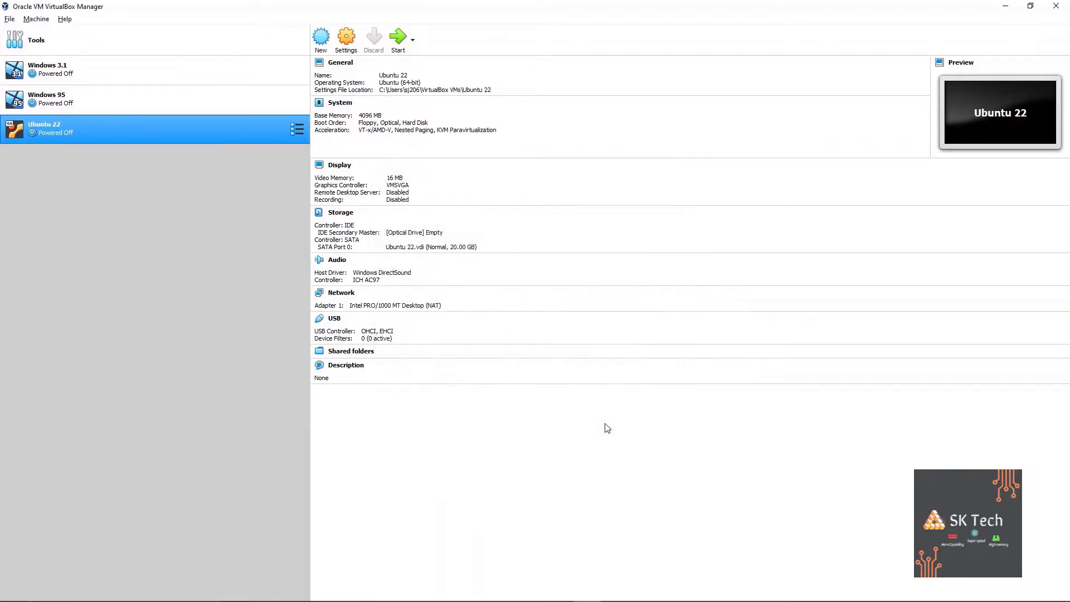
In Ubuntu 22's settings, assign 3 CPUs and 128 MB video memory.
{"action": "left_click", "coordinate": [346, 44]}
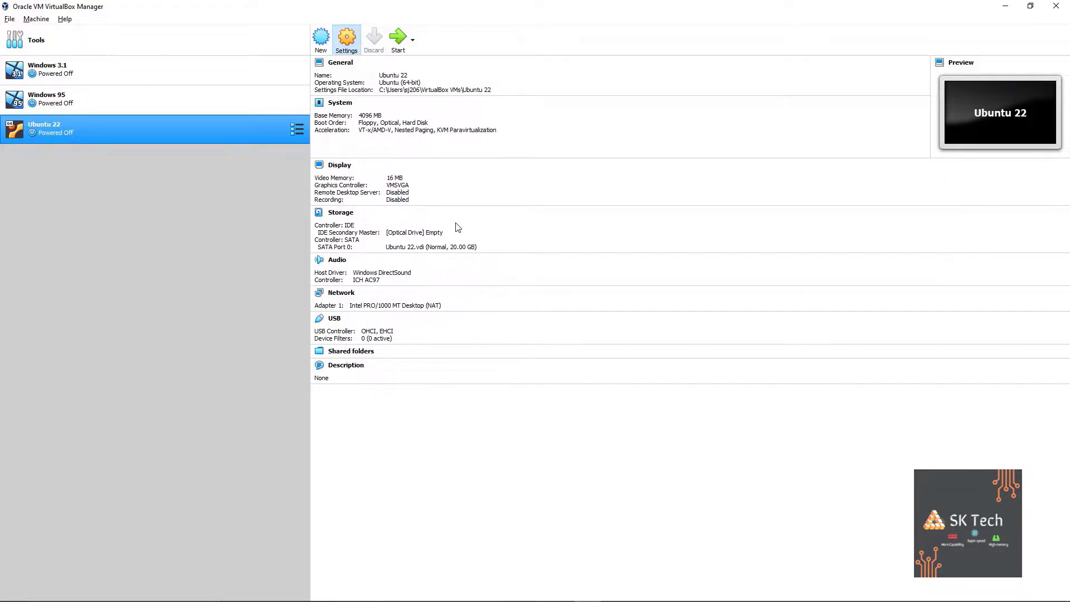
{"action": "left_click", "coordinate": [391, 212]}
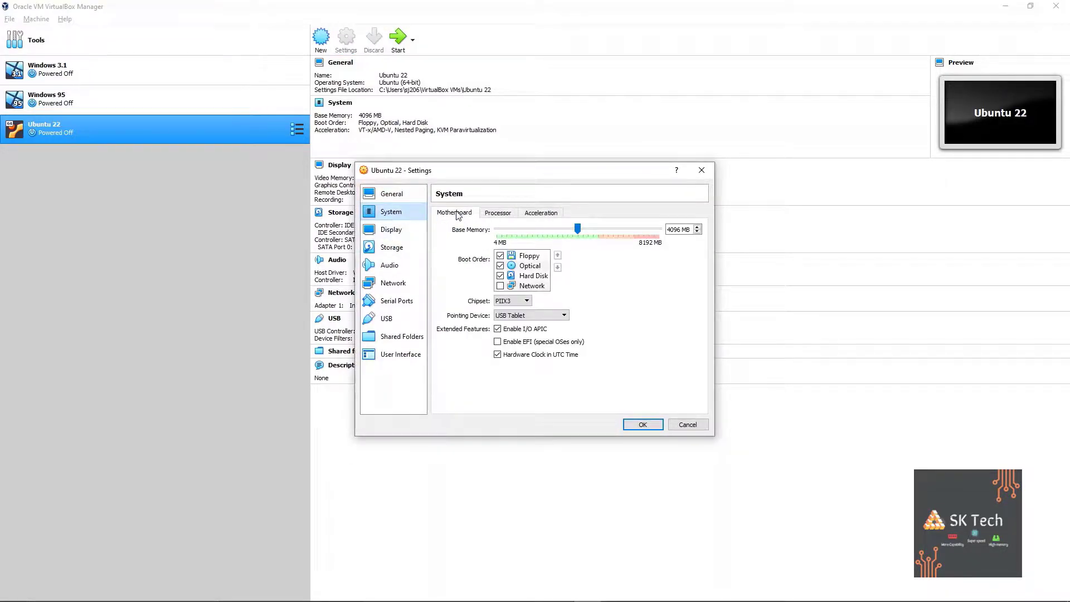
{"action": "left_click", "coordinate": [497, 212]}
{"action": "left_click", "coordinate": [545, 229]}
{"action": "left_click", "coordinate": [391, 229]}
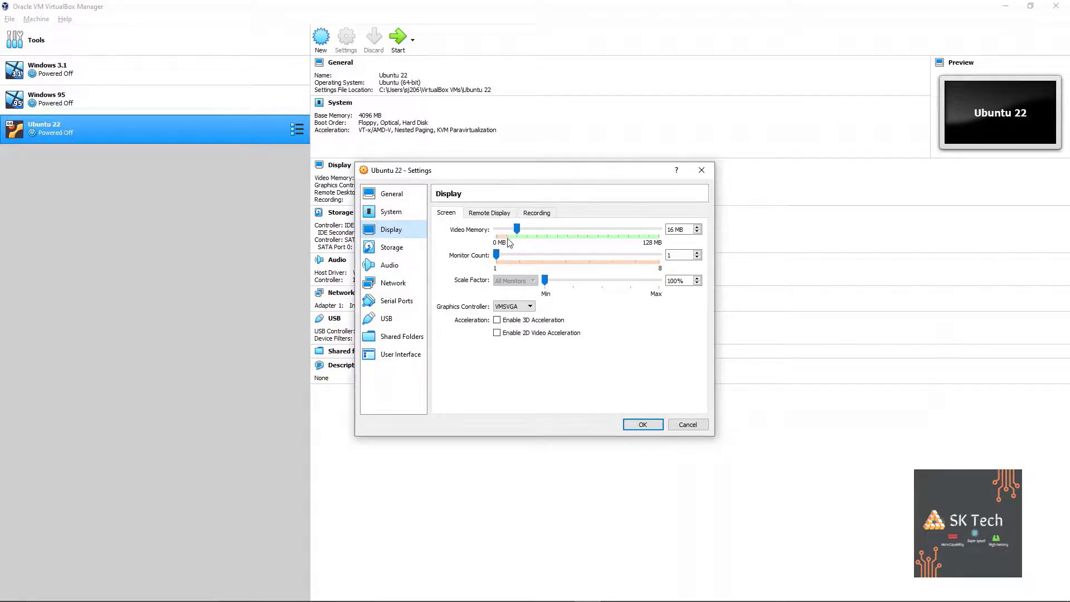
{"action": "left_click_drag", "start_coordinate": [518, 229], "coordinate": [659, 229]}
Load the Ubuntu 22.04.1 ISO into the empty optical drive.
{"action": "left_click", "coordinate": [381, 251]}
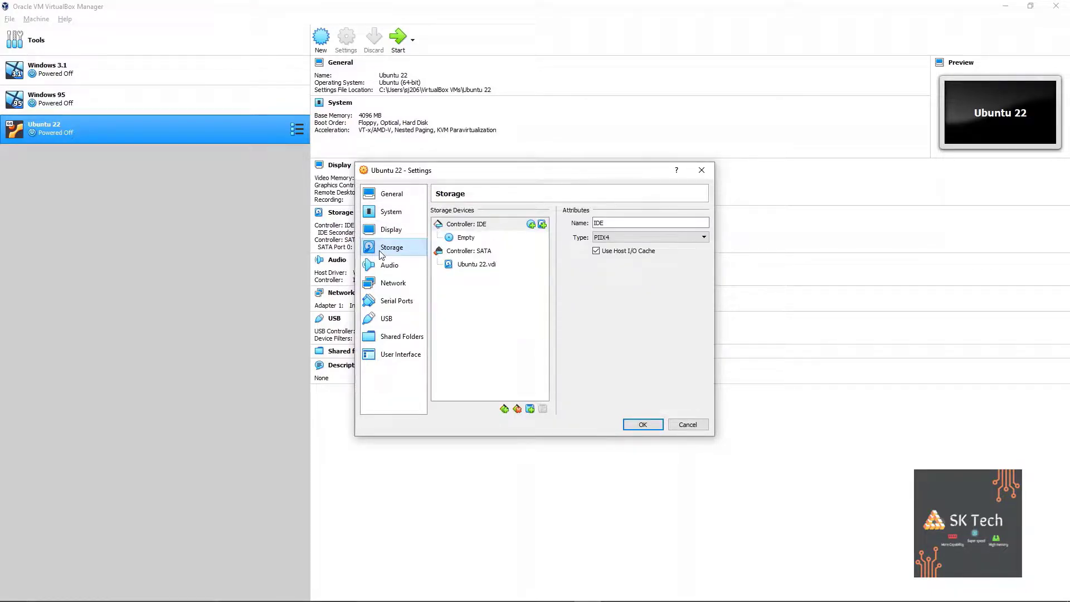
{"action": "left_click", "coordinate": [516, 241]}
{"action": "left_click", "coordinate": [501, 261]}
{"action": "left_click", "coordinate": [649, 238]}
{"action": "left_click", "coordinate": [481, 240]}
{"action": "left_click", "coordinate": [703, 223]}
{"action": "left_click", "coordinate": [709, 245]}
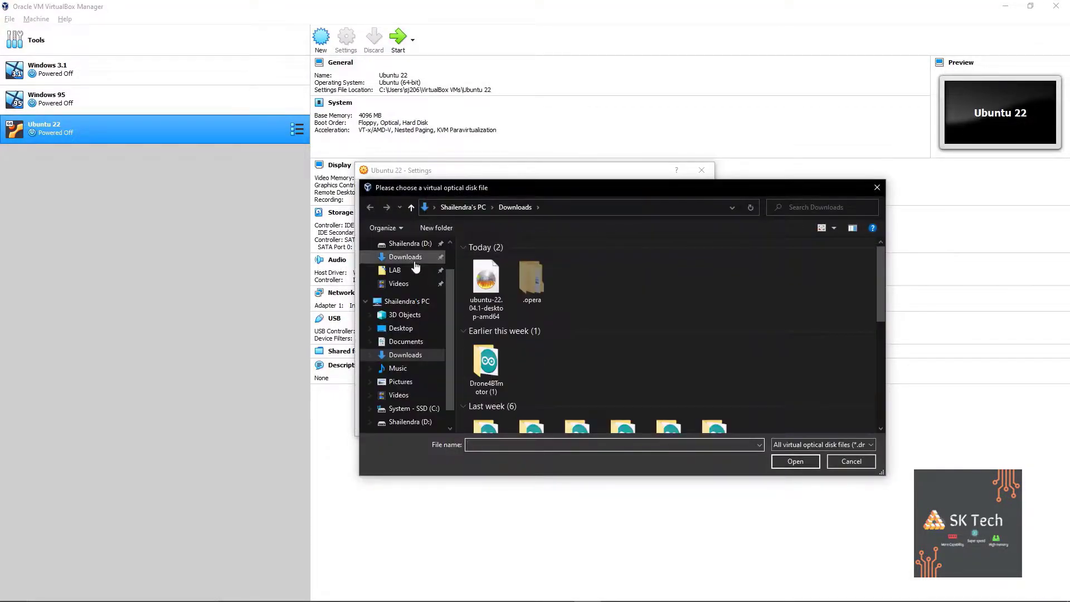
{"action": "double_click", "coordinate": [486, 279]}
Set the network adapter to Bridged Adapter, save the settings and start the machine.
{"action": "left_click", "coordinate": [389, 266]}
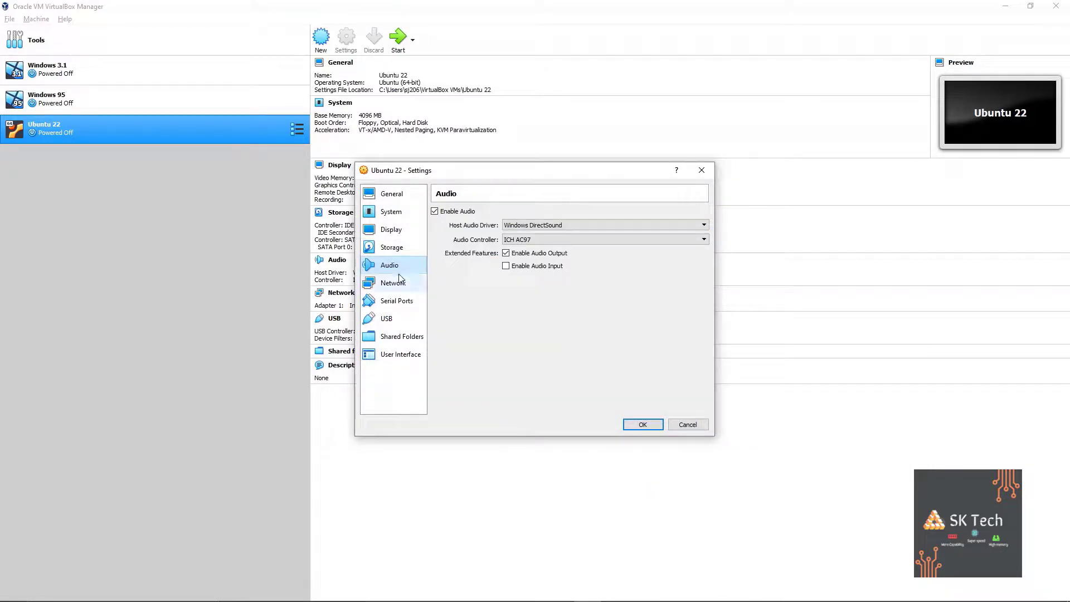
{"action": "left_click", "coordinate": [394, 281]}
{"action": "left_click", "coordinate": [523, 242]}
{"action": "left_click", "coordinate": [534, 271]}
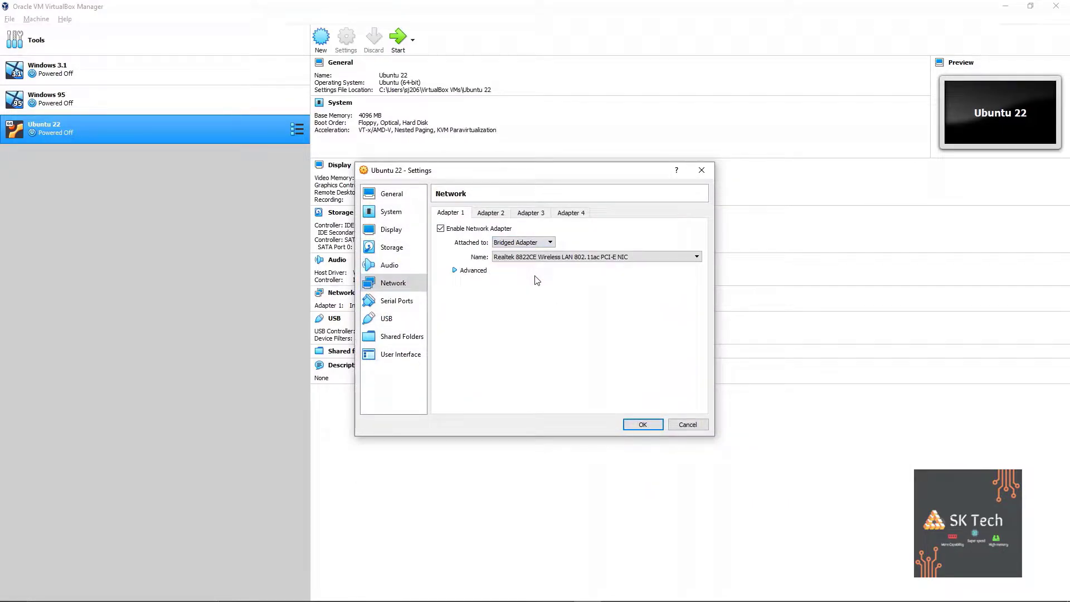
{"action": "left_click", "coordinate": [642, 424]}
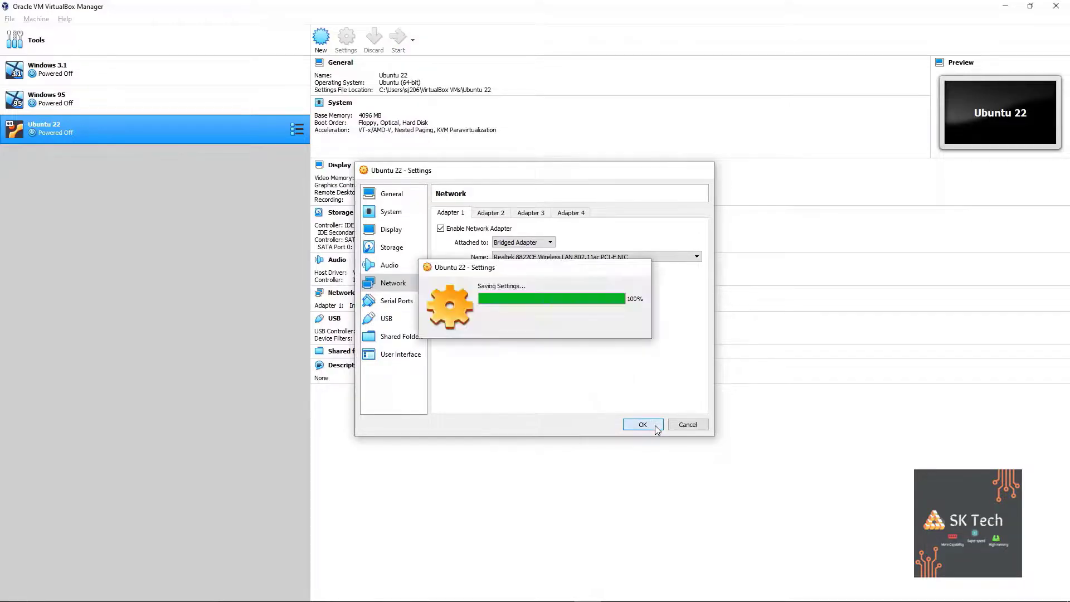
{"action": "left_click", "coordinate": [399, 50]}
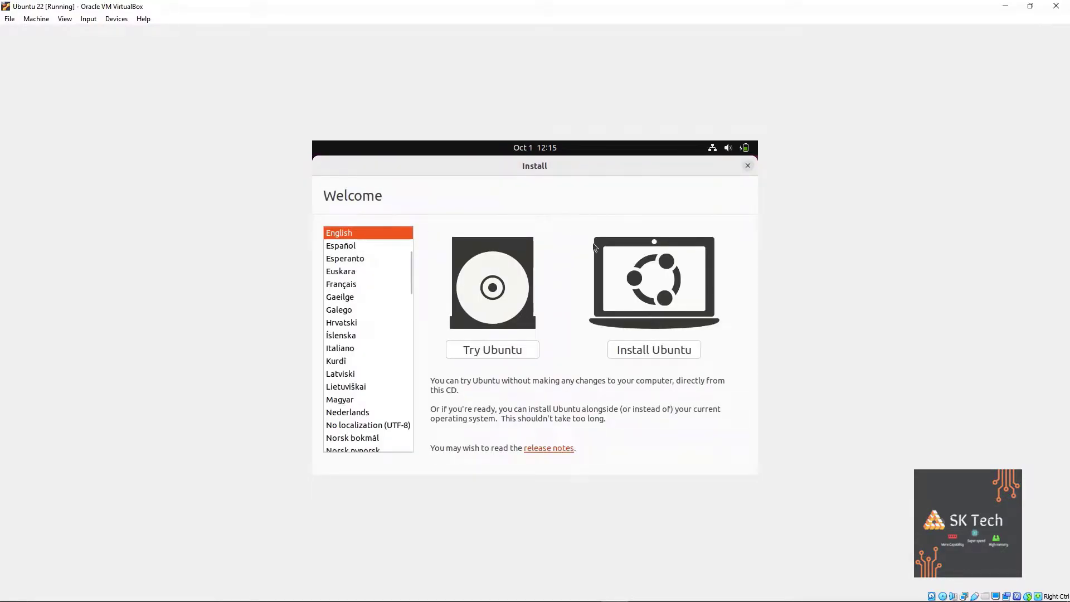
Start installing Ubuntu with English (US) keyboard, normal installation and third-party software.
{"action": "left_click", "coordinate": [666, 351]}
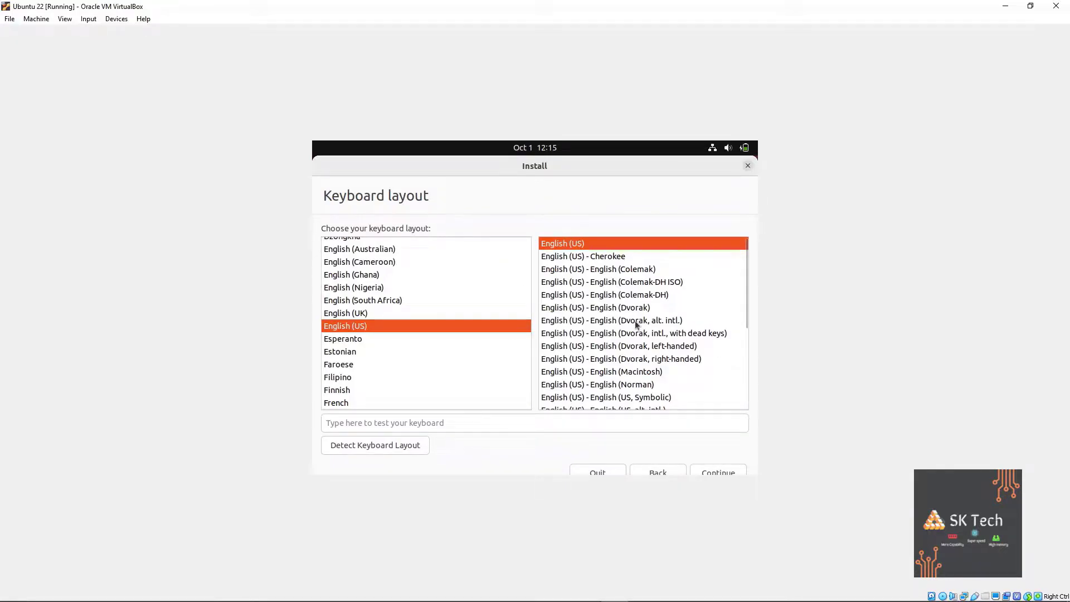
{"action": "left_click", "coordinate": [723, 472]}
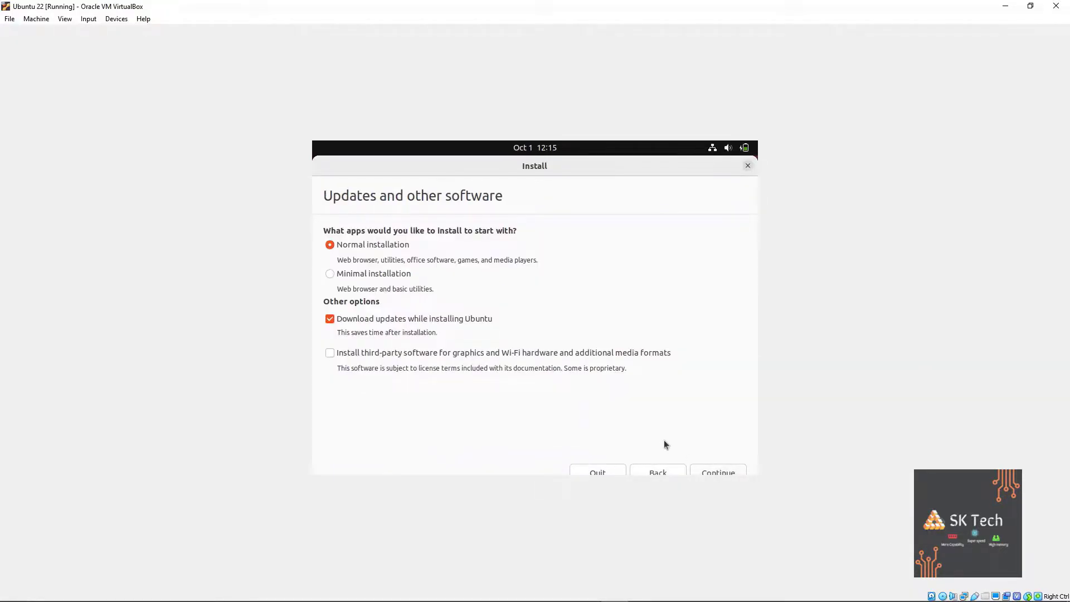
{"action": "left_click", "coordinate": [330, 353]}
{"action": "left_click", "coordinate": [711, 473]}
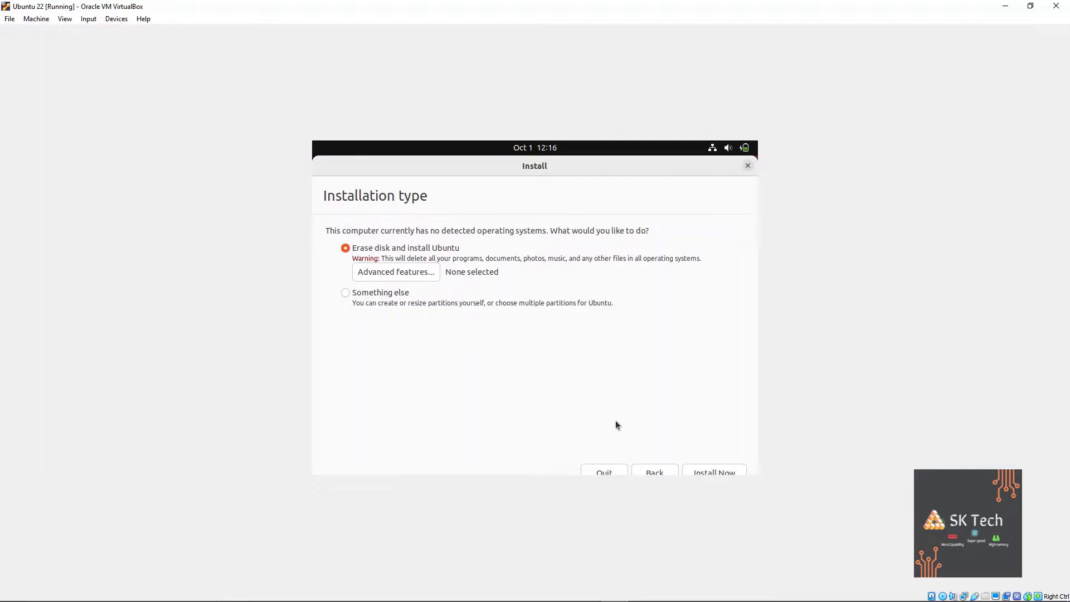
Choose Erase disk and install Ubuntu, and confirm writing the partitions to sda.
{"action": "left_click", "coordinate": [711, 474]}
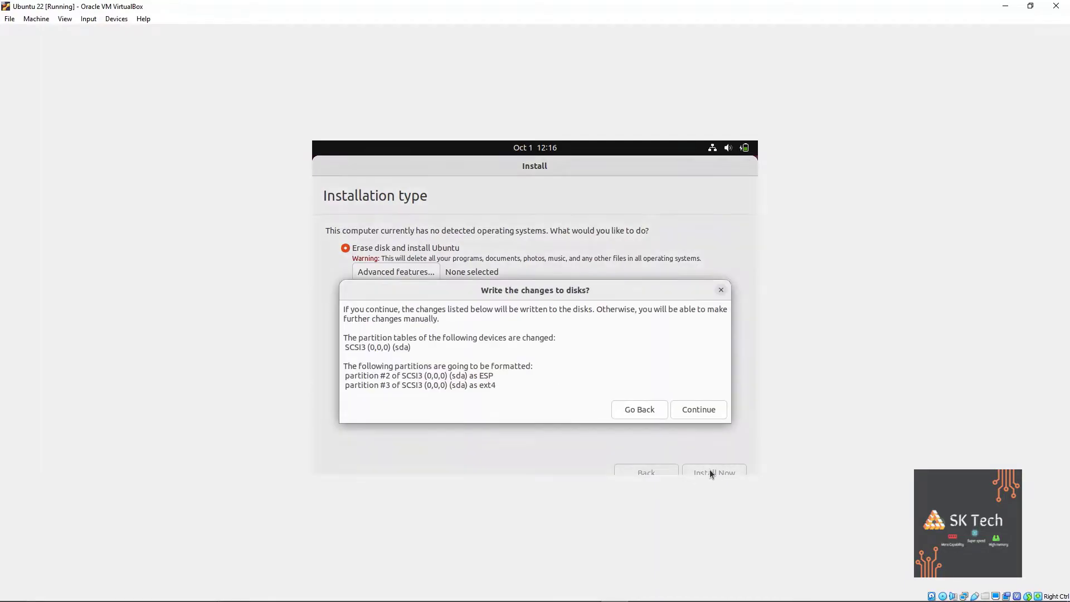
{"action": "left_click", "coordinate": [699, 410]}
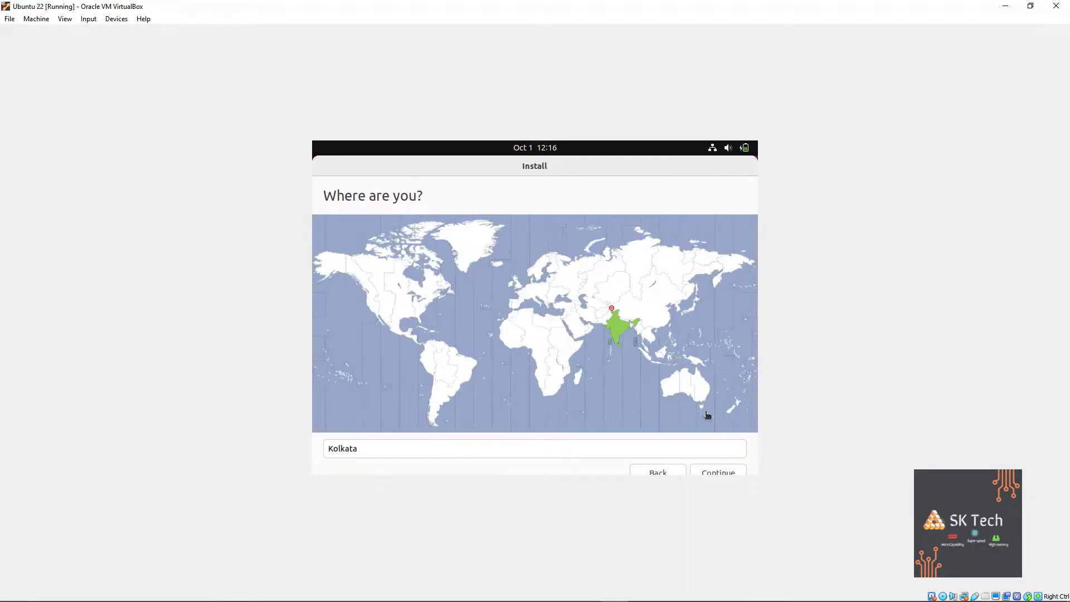
Keep Kolkata as the time zone and require a password to log in.
{"action": "left_click", "coordinate": [704, 470]}
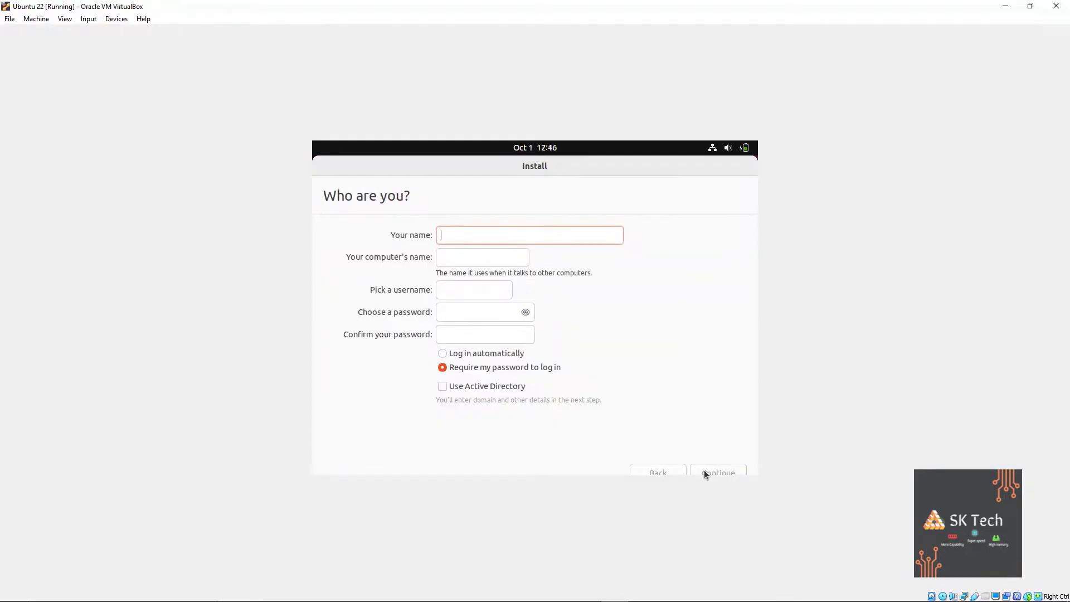
{"action": "left_click", "coordinate": [475, 354]}
{"action": "left_click", "coordinate": [517, 369]}
Enter the user's name and a confirmed password, then let the installation finish.
{"action": "left_click", "coordinate": [474, 234]}
{"action": "key", "text": "Caps_Lock"}
{"action": "type", "text": "SK"}
{"action": "key", "text": "Caps_Lock"}
{"action": "left_click", "coordinate": [463, 318]}
{"action": "type", "text": "●●●"}
{"action": "left_click_drag", "start_coordinate": [469, 312], "coordinate": [438, 316]}
{"action": "type", "text": "●●●●"}
{"action": "key", "text": "Tab"}
{"action": "type", "text": "●●●●"}
{"action": "left_click", "coordinate": [713, 469]}
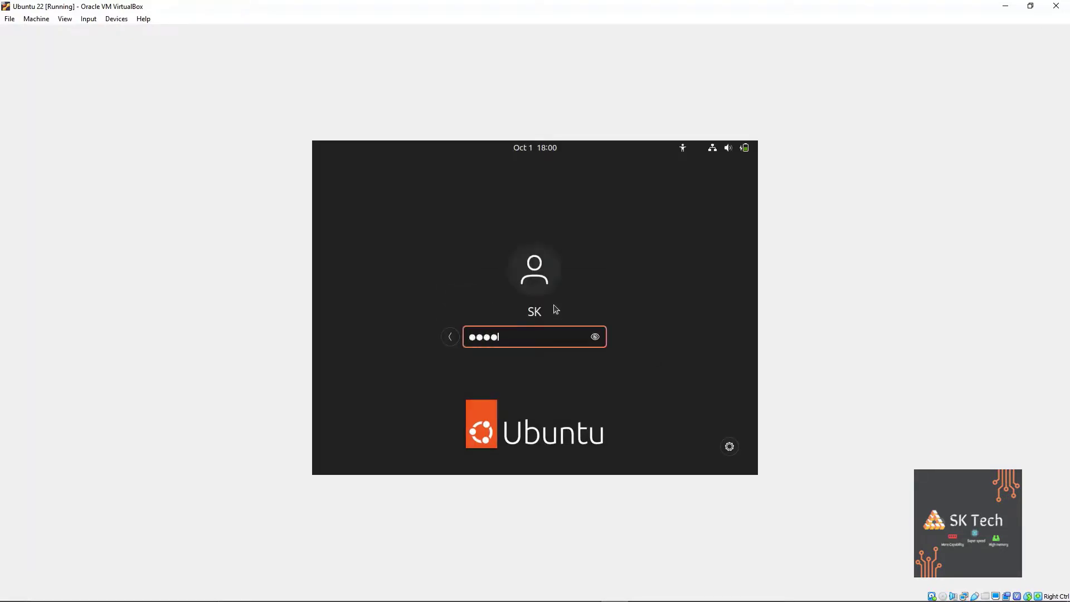
Log in and sign in to a Google account with its e-mail and password.
{"action": "key", "text": "Return"}
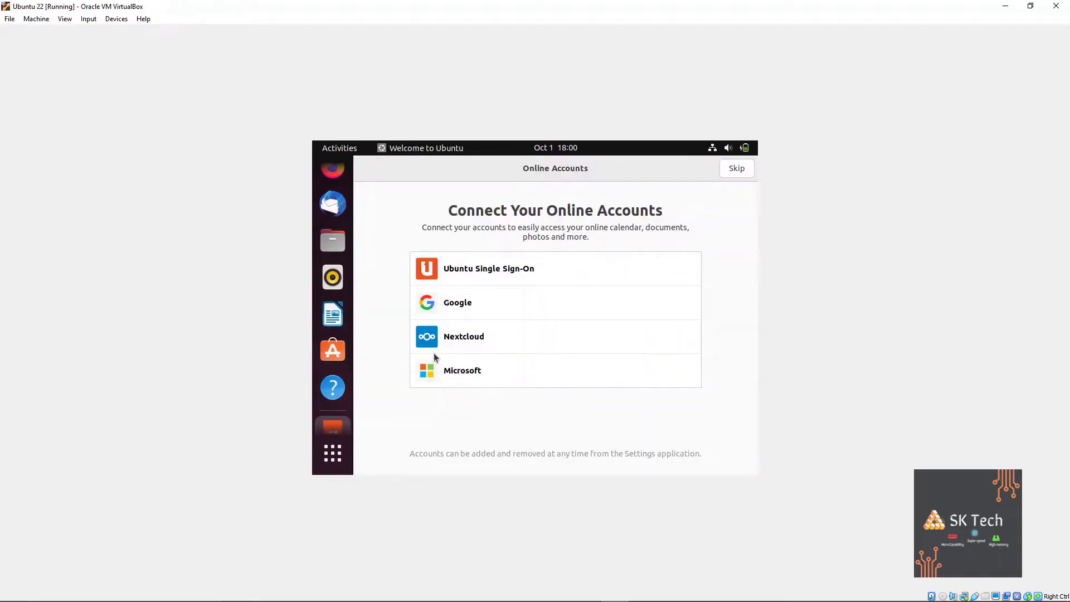
{"action": "left_click", "coordinate": [441, 312]}
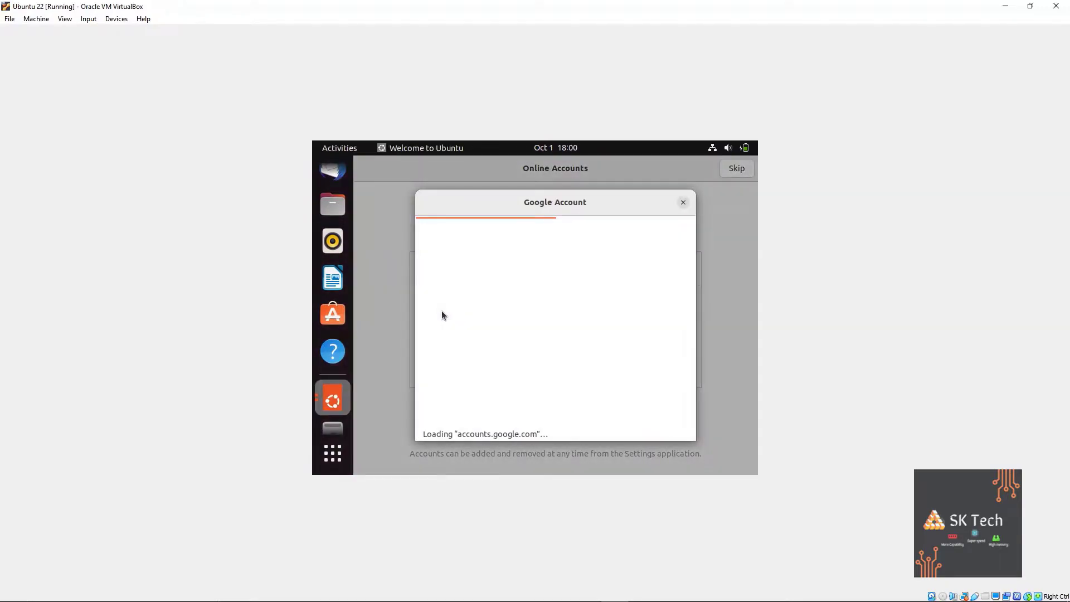
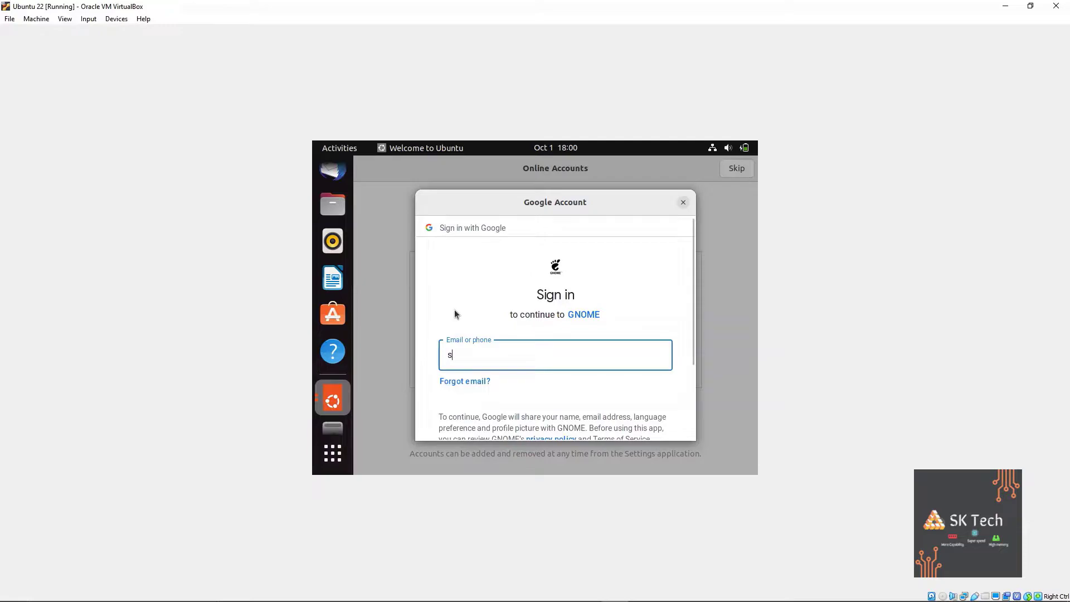
{"action": "type", "text": "om"}
{"action": "key", "text": "Return"}
{"action": "type", "text": "•••••••••••"}
{"action": "key", "text": "Caps_Lock"}
{"action": "key", "text": "Caps_Lock"}
{"action": "type", "text": "••"}
{"action": "key", "text": "Return"}
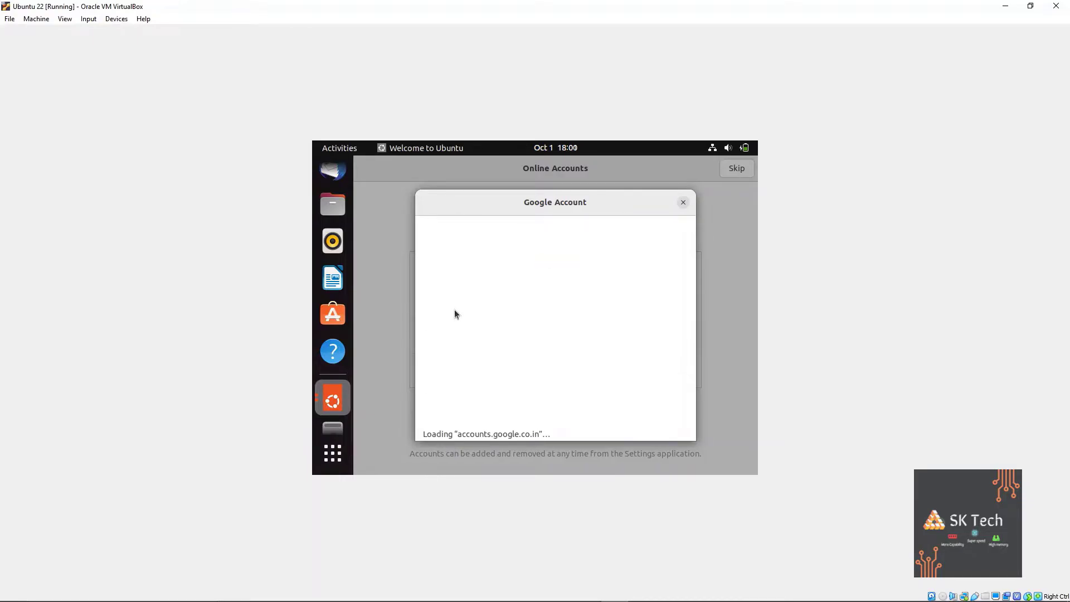
Allow the Google account connection and skip past Online Accounts and Livepatch.
{"action": "scroll", "coordinate": [569, 301], "scroll_direction": "down", "scroll_amount": 3}
{"action": "scroll", "coordinate": [585, 329], "scroll_direction": "down", "scroll_amount": 10}
{"action": "left_click", "coordinate": [634, 373]}
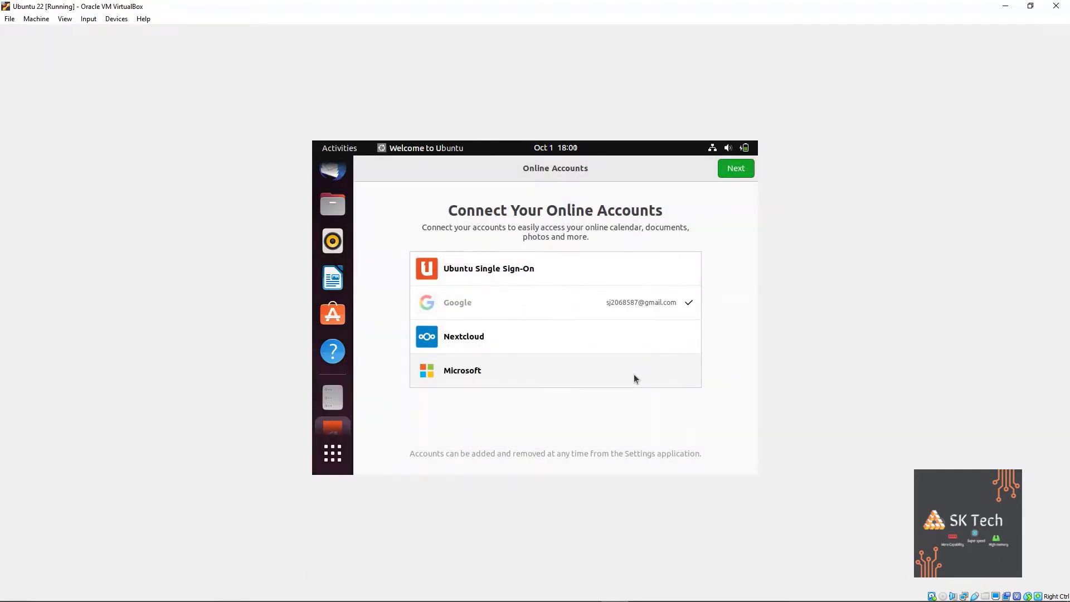
{"action": "left_click", "coordinate": [733, 173]}
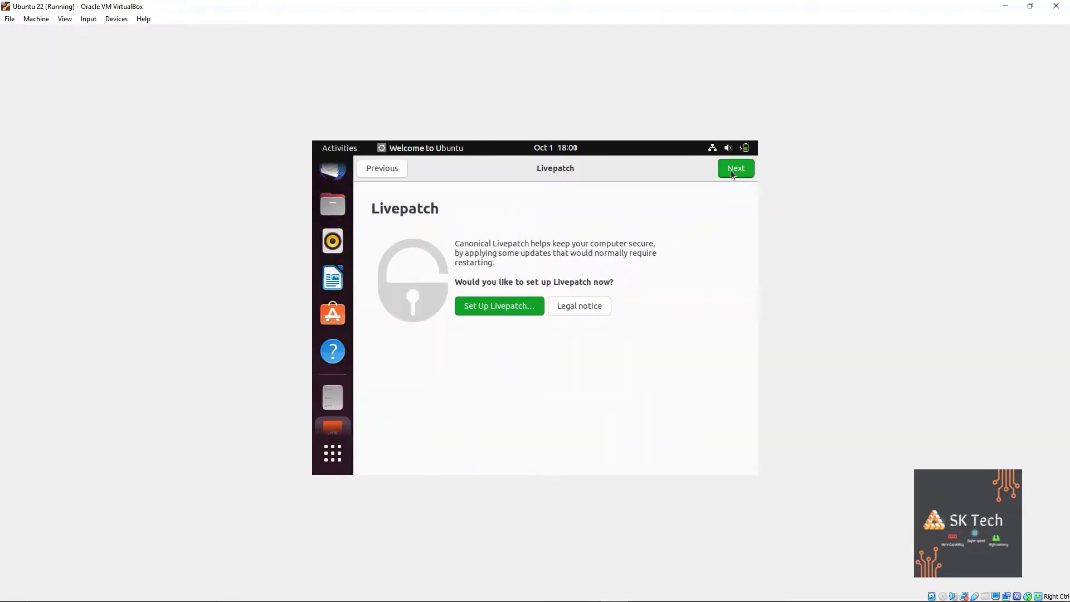
{"action": "left_click", "coordinate": [737, 169]}
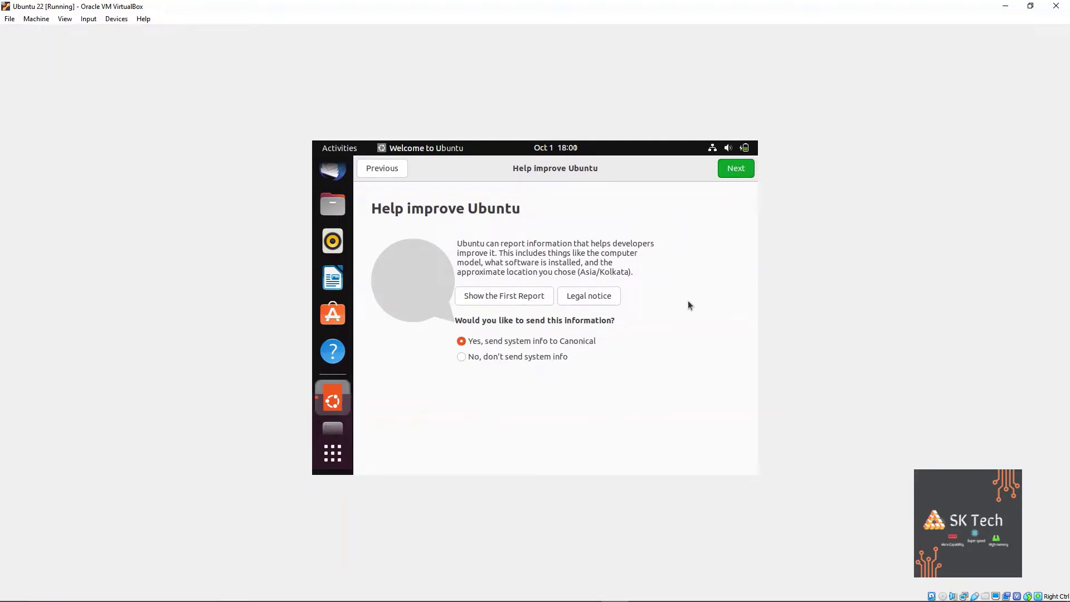
Decline sending system info and finish the welcome setup.
{"action": "left_click", "coordinate": [558, 357]}
{"action": "left_click", "coordinate": [738, 168]}
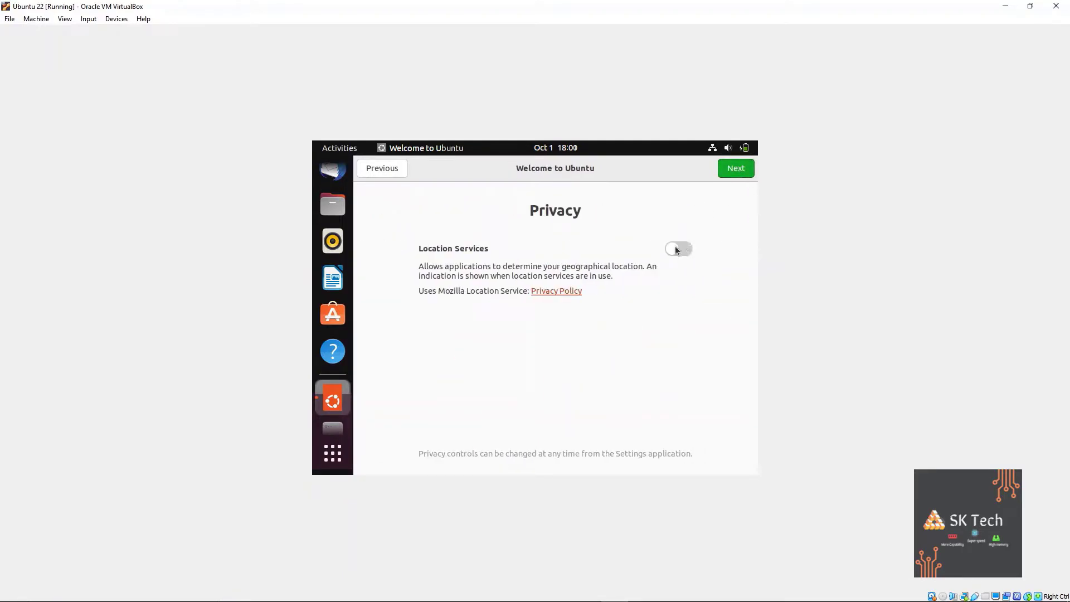
{"action": "left_click", "coordinate": [737, 168]}
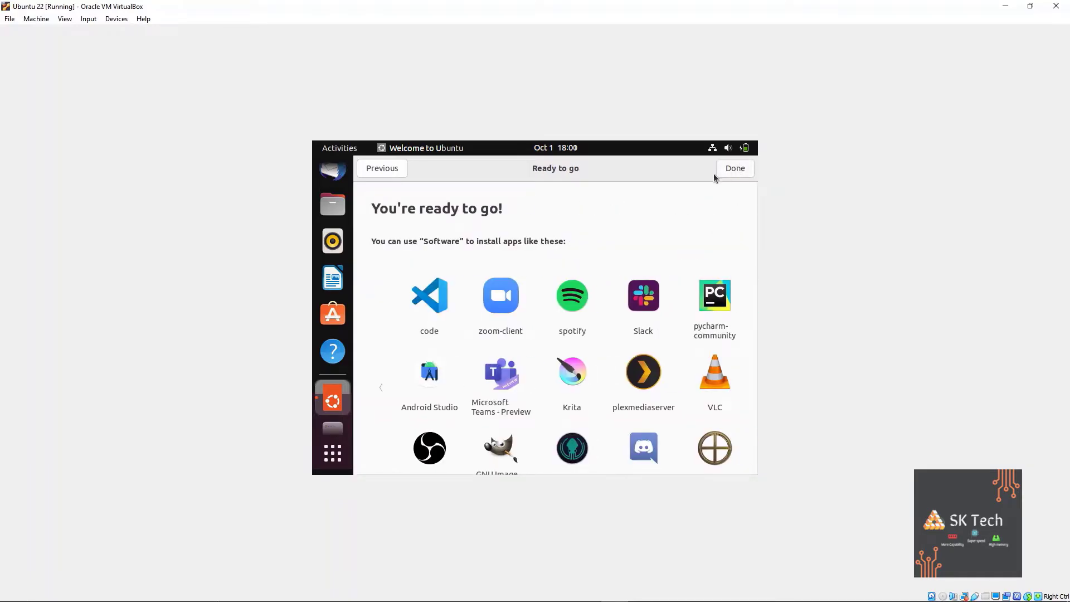
{"action": "scroll", "coordinate": [682, 214], "scroll_direction": "down", "scroll_amount": 2}
{"action": "left_click", "coordinate": [734, 169]}
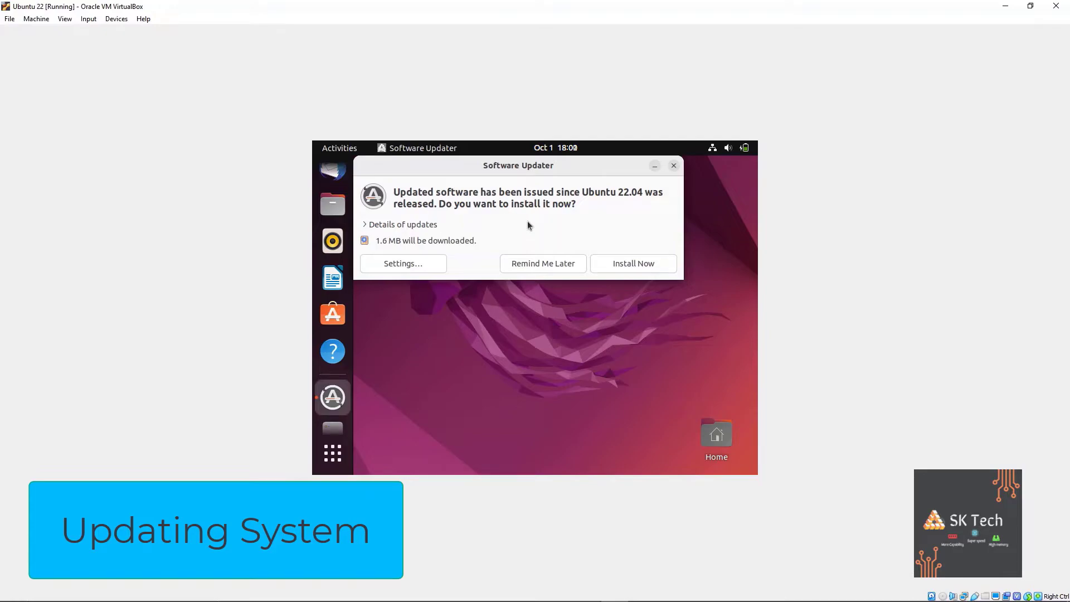
Install the 1.6 MB of updates offered by Software Updater.
{"action": "left_click", "coordinate": [643, 265]}
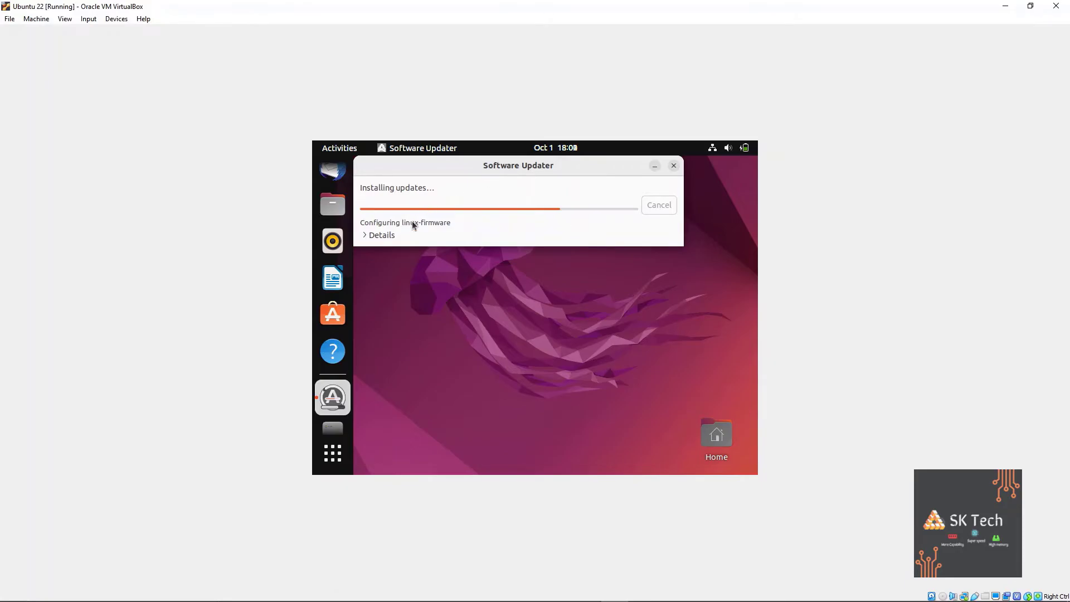
Show the update details log, and open then close Settings while updates finish.
{"action": "left_click", "coordinate": [366, 234]}
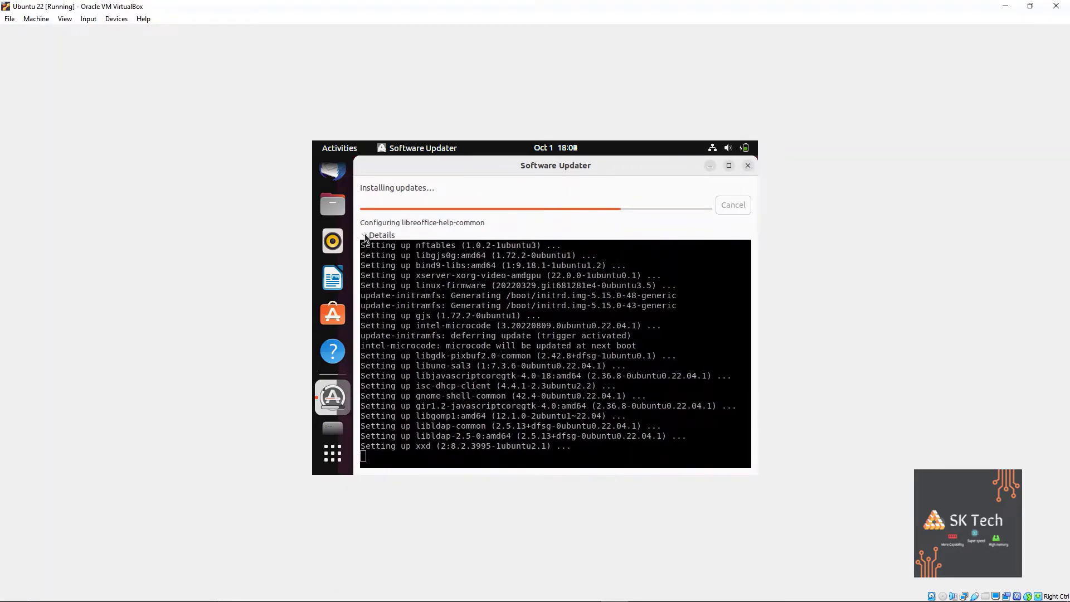
{"action": "mouse_move", "coordinate": [431, 170]}
{"action": "left_mouse_down"}
{"action": "mouse_move", "coordinate": [410, 171]}
{"action": "mouse_move", "coordinate": [431, 174]}
{"action": "left_mouse_up"}
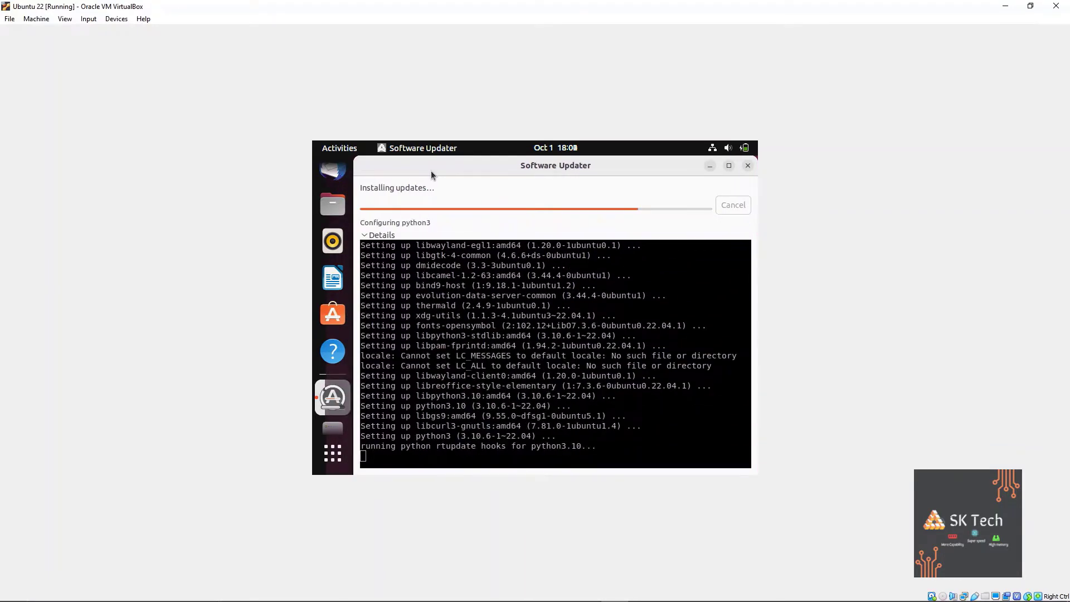
{"action": "left_click", "coordinate": [724, 148]}
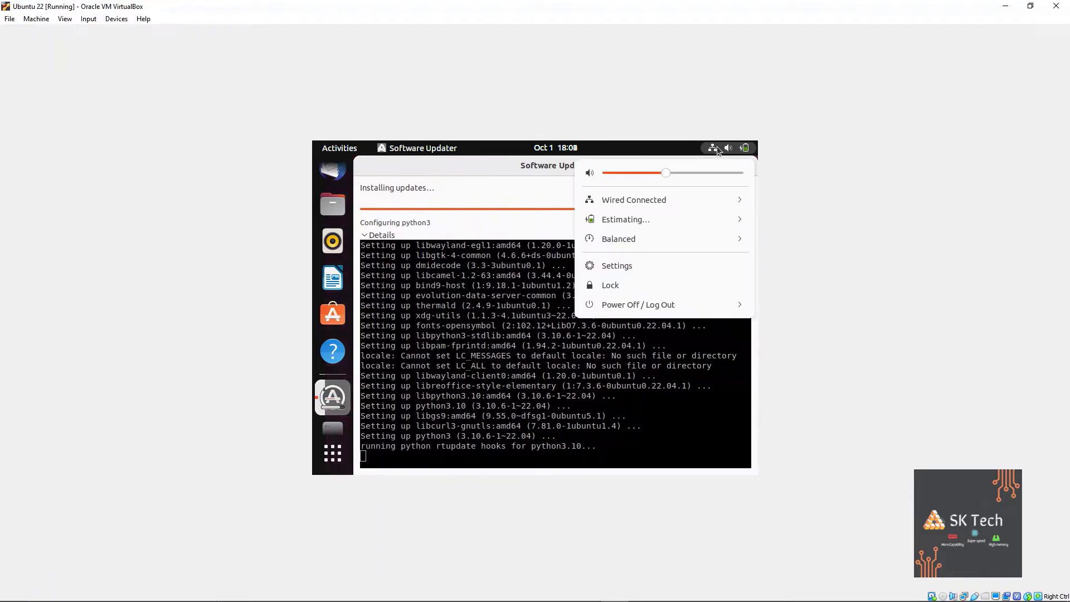
{"action": "left_click", "coordinate": [723, 220]}
{"action": "left_click", "coordinate": [724, 219]}
{"action": "left_click", "coordinate": [729, 238]}
{"action": "left_click", "coordinate": [727, 238]}
{"action": "left_click", "coordinate": [724, 265]}
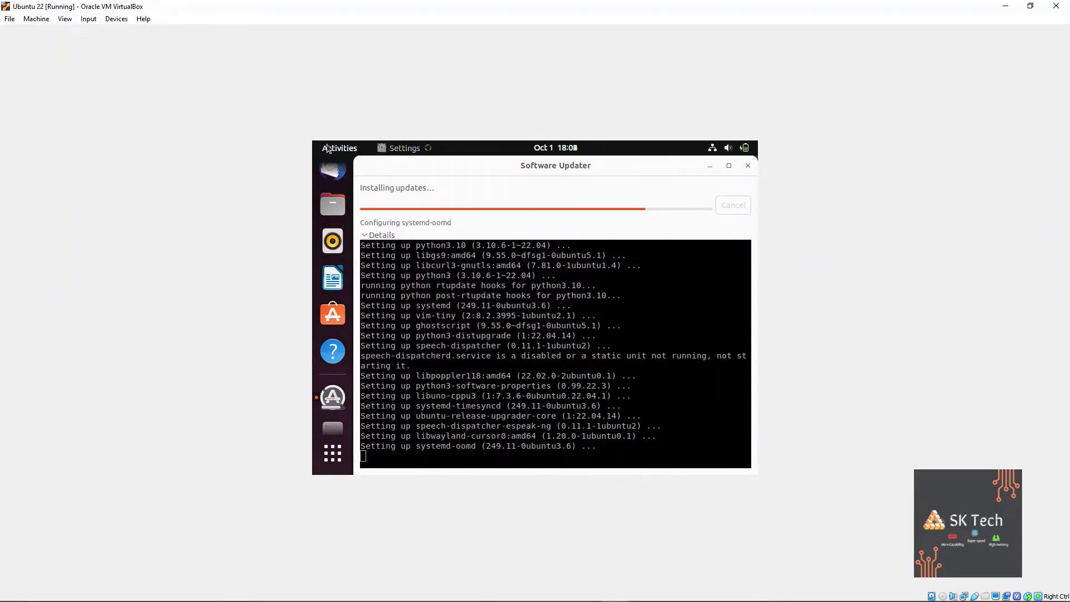
{"action": "left_click", "coordinate": [746, 167]}
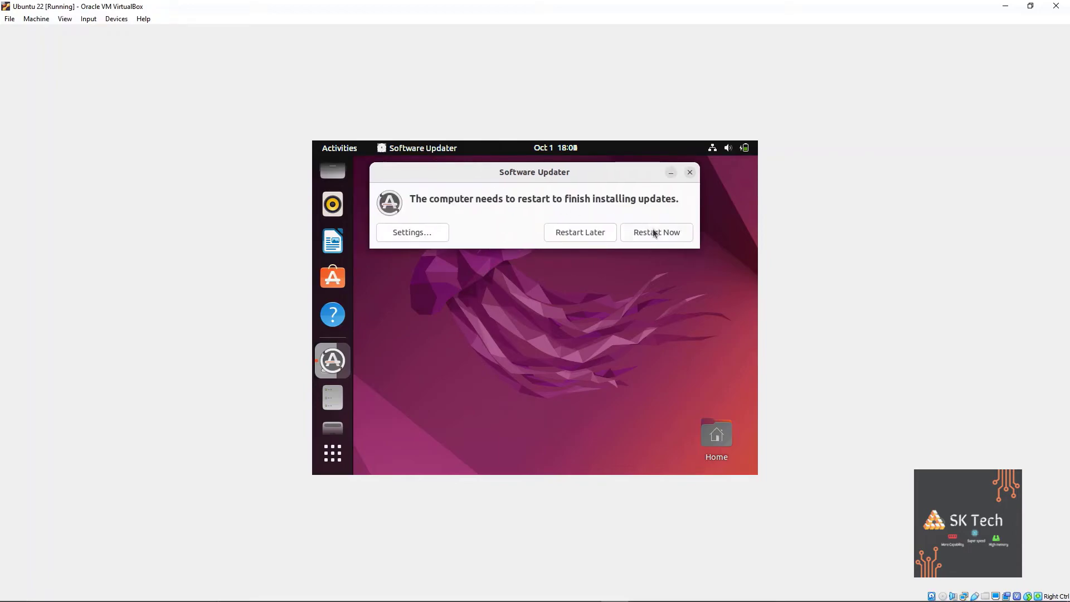
Restart Ubuntu to apply the updates and log back in with the user's password.
{"action": "left_click", "coordinate": [651, 232]}
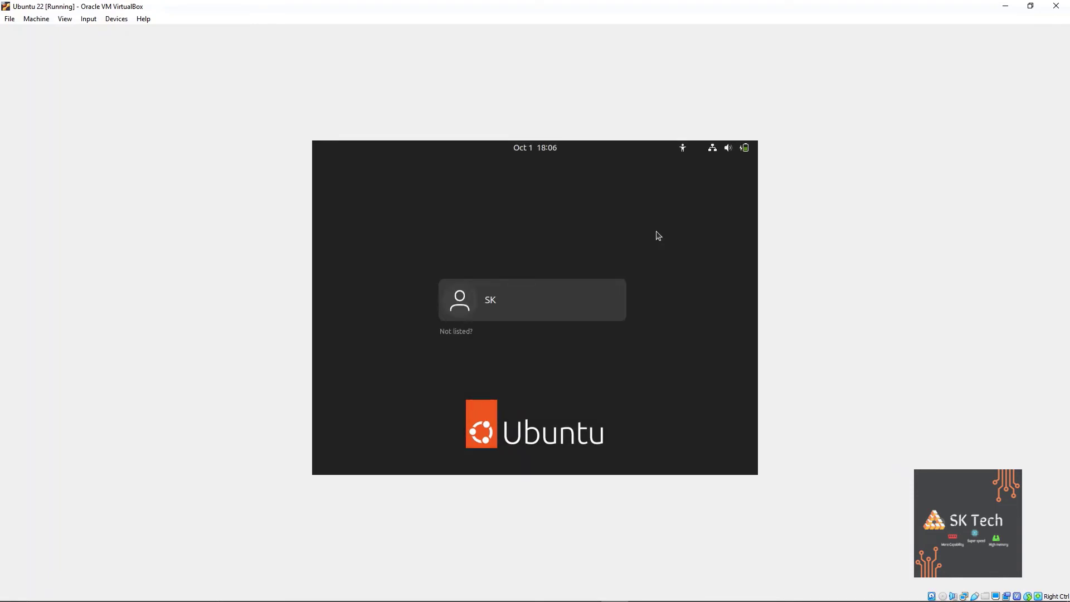
{"action": "key", "text": "Return"}
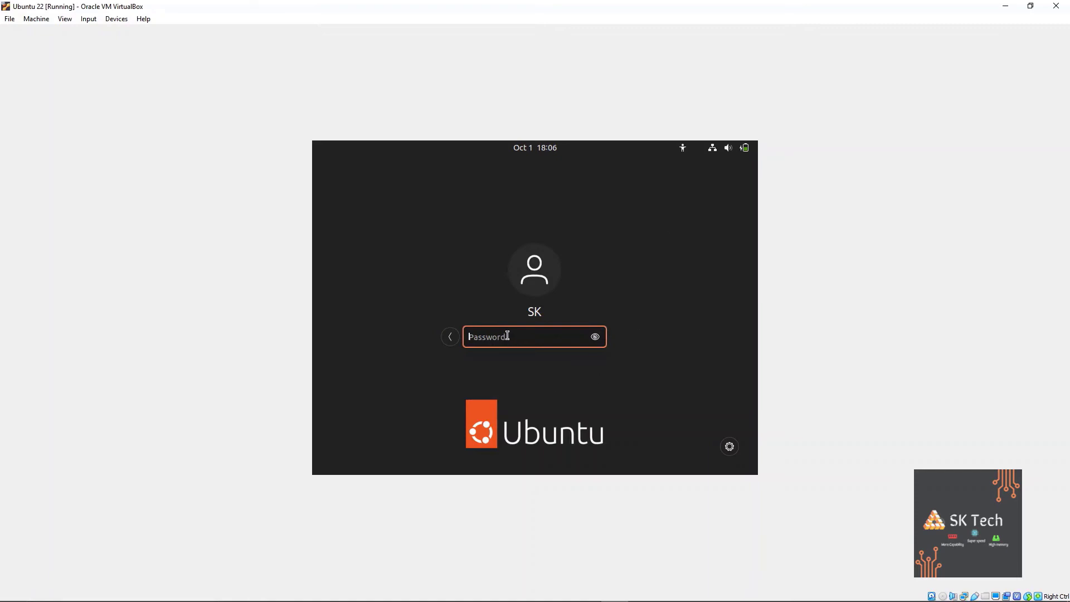
{"action": "left_click", "coordinate": [449, 336]}
{"action": "left_click", "coordinate": [492, 310]}
{"action": "type", "text": "••••"}
{"action": "key", "text": "Return"}
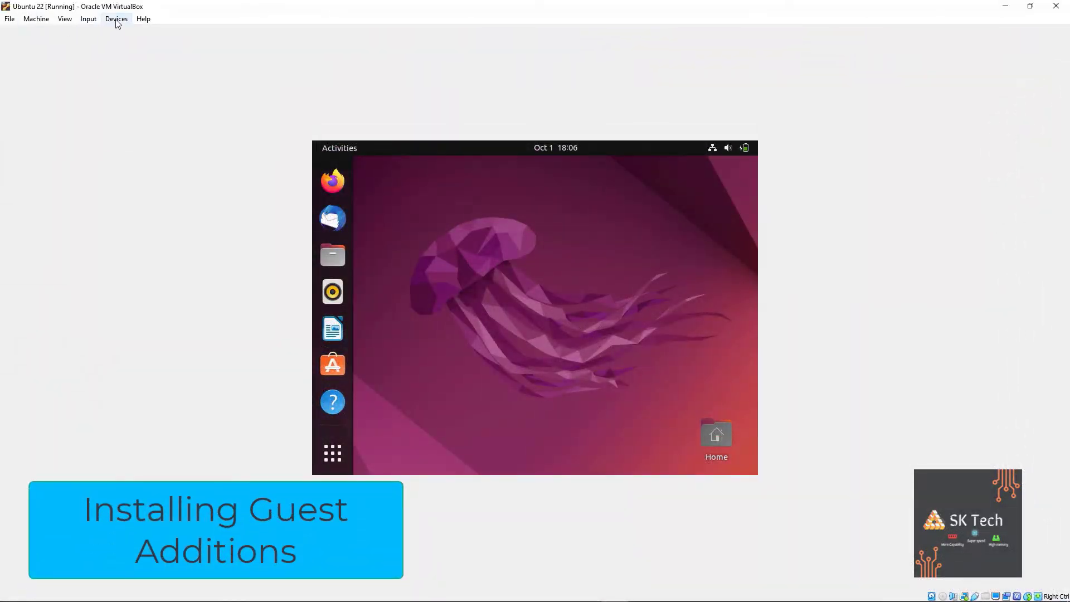
Insert the Guest Additions CD image and browse its VBox_GAs contents in Files.
{"action": "left_click", "coordinate": [116, 20]}
{"action": "left_click", "coordinate": [146, 138]}
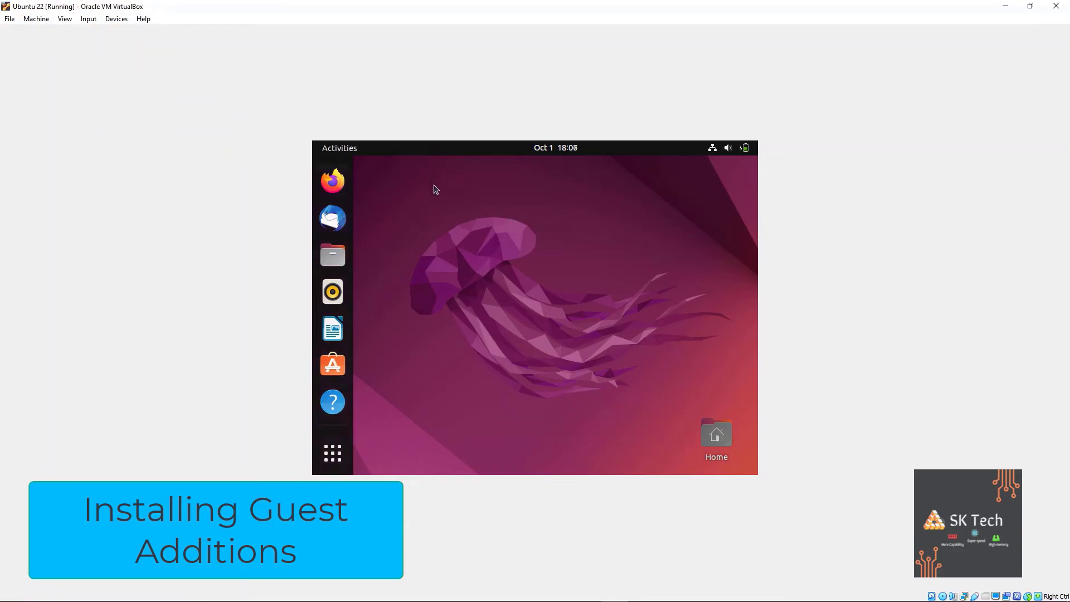
{"action": "left_click", "coordinate": [329, 257]}
{"action": "left_click", "coordinate": [408, 411]}
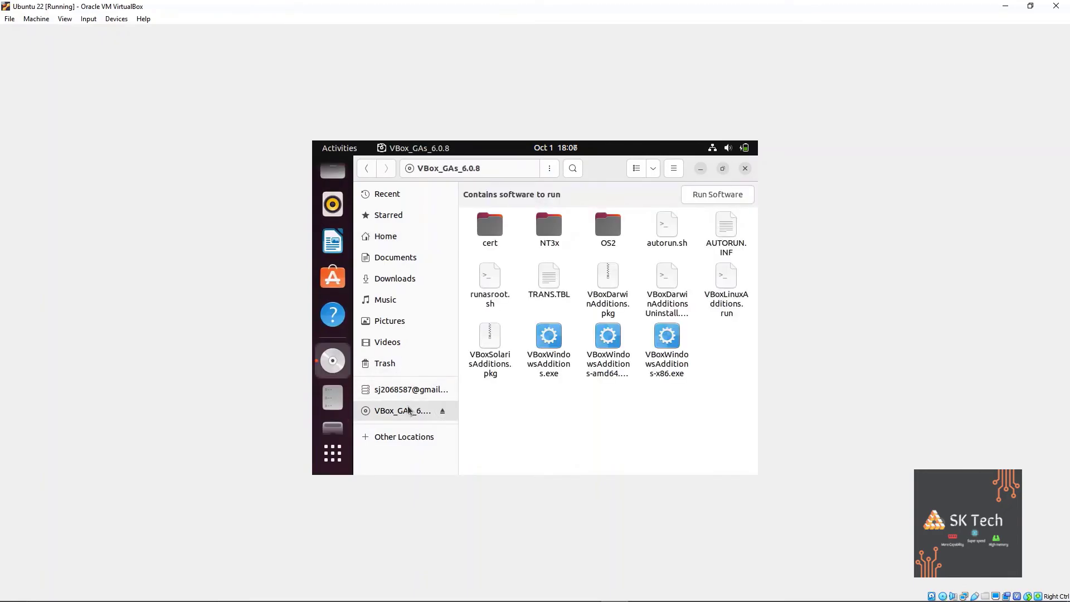
Run autorun.sh as a program with the administrator password, then switch the VM to full-screen.
{"action": "right_click", "coordinate": [651, 239]}
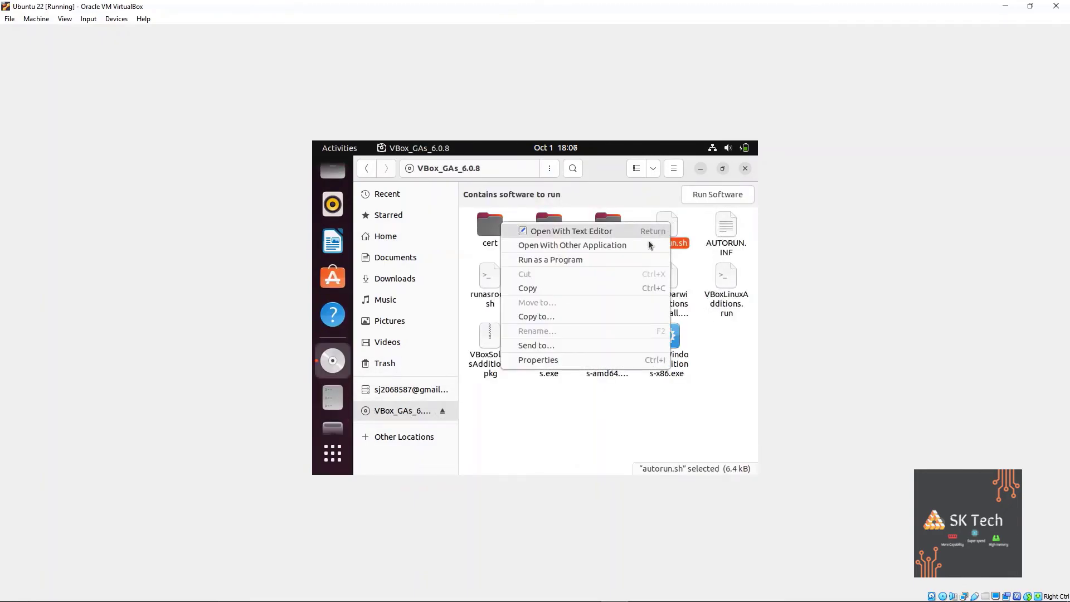
{"action": "left_click", "coordinate": [569, 258]}
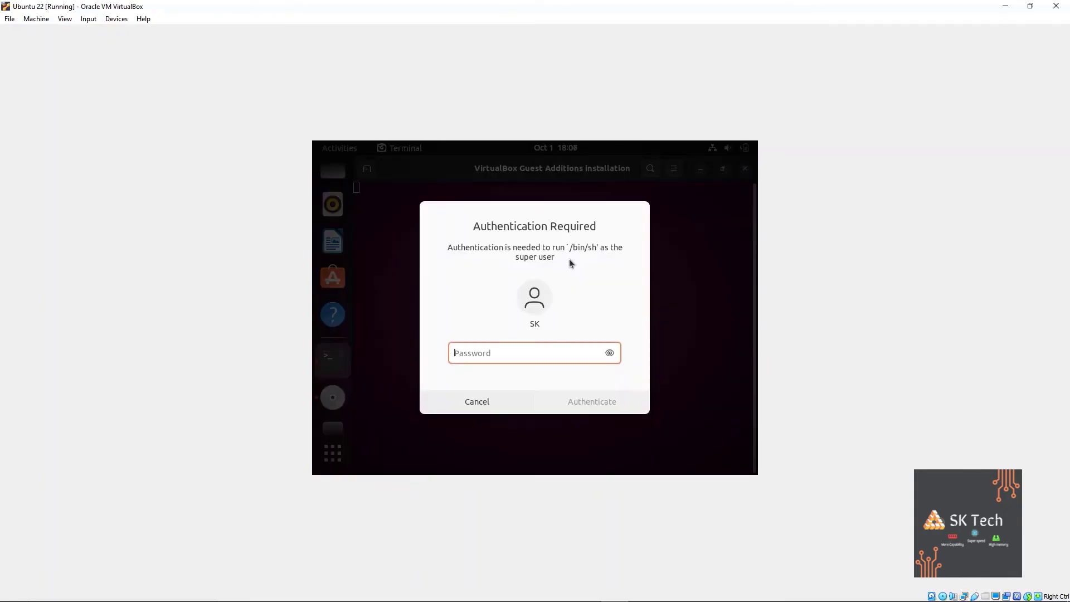
{"action": "type", "text": "****"}
{"action": "key", "text": "Return"}
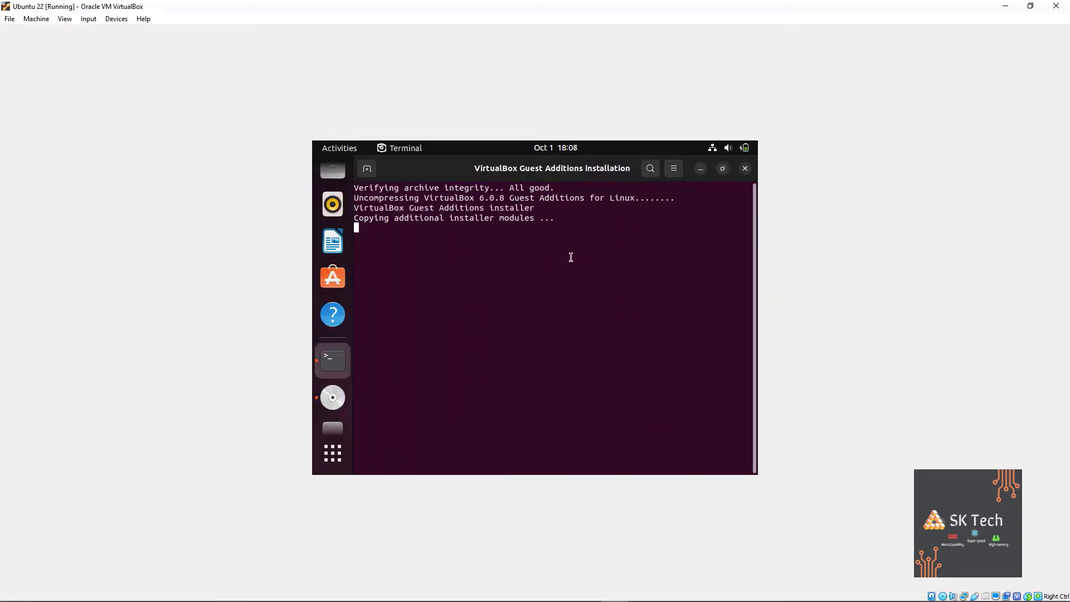
{"action": "left_click", "coordinate": [65, 18]}
{"action": "left_click", "coordinate": [89, 31]}
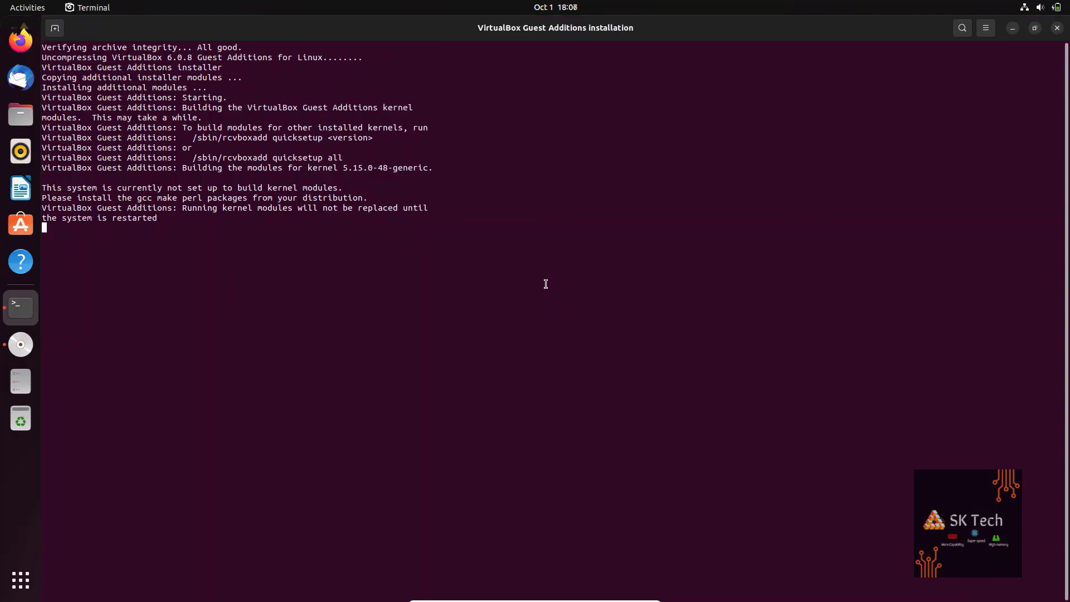
Close the finished installer terminal and Files window, and move the Home icon top-left.
{"action": "key", "text": "Return"}
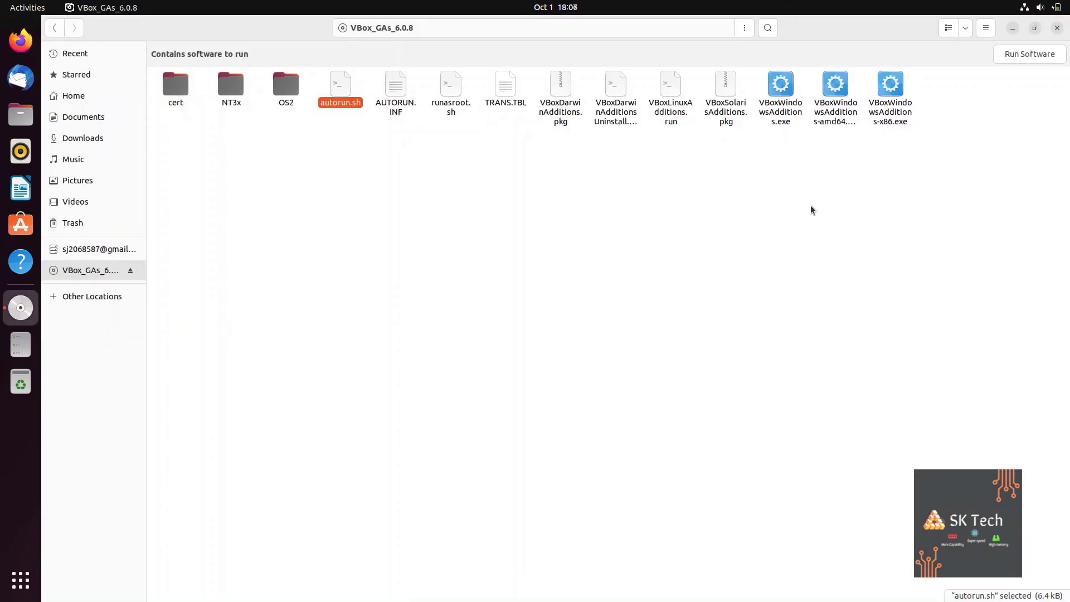
{"action": "left_click", "coordinate": [1056, 28]}
{"action": "left_click_drag", "start_coordinate": [411, 250], "coordinate": [93, 47]}
{"action": "left_click", "coordinate": [152, 204]}
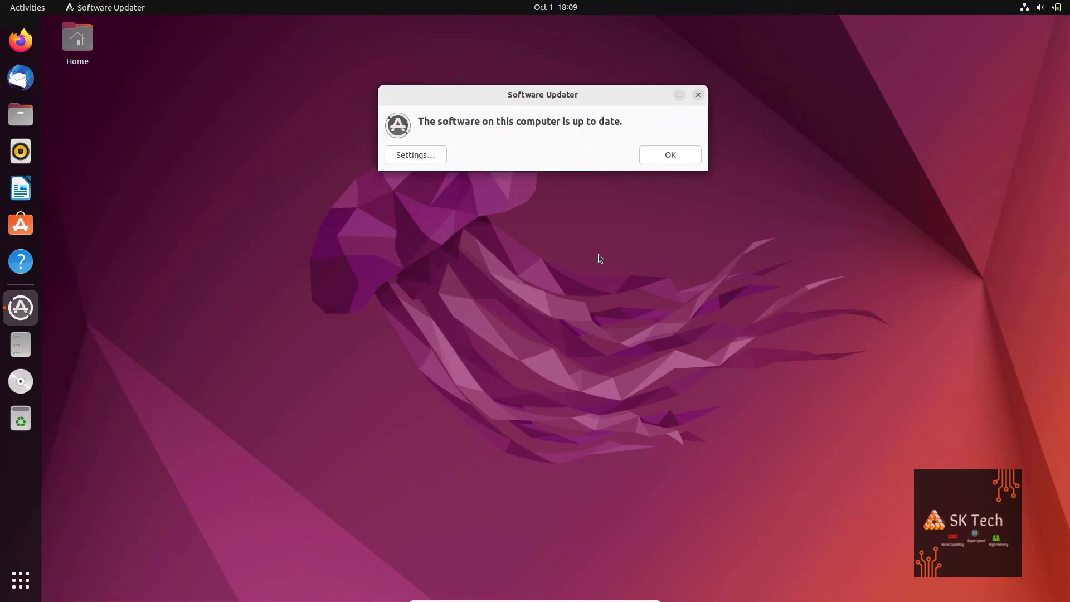
Review the Ubuntu Software, Other Software, Updates and Authentication tabs, then dismiss the up-to-date notice.
{"action": "left_click", "coordinate": [415, 154]}
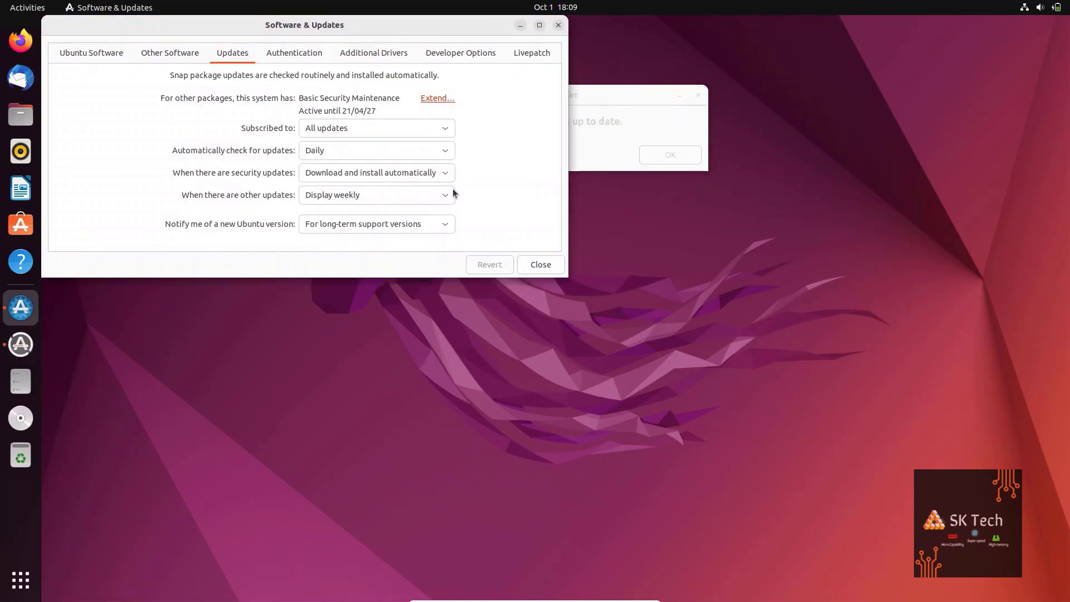
{"action": "left_click_drag", "start_coordinate": [145, 32], "coordinate": [367, 169]}
{"action": "left_click", "coordinate": [312, 190]}
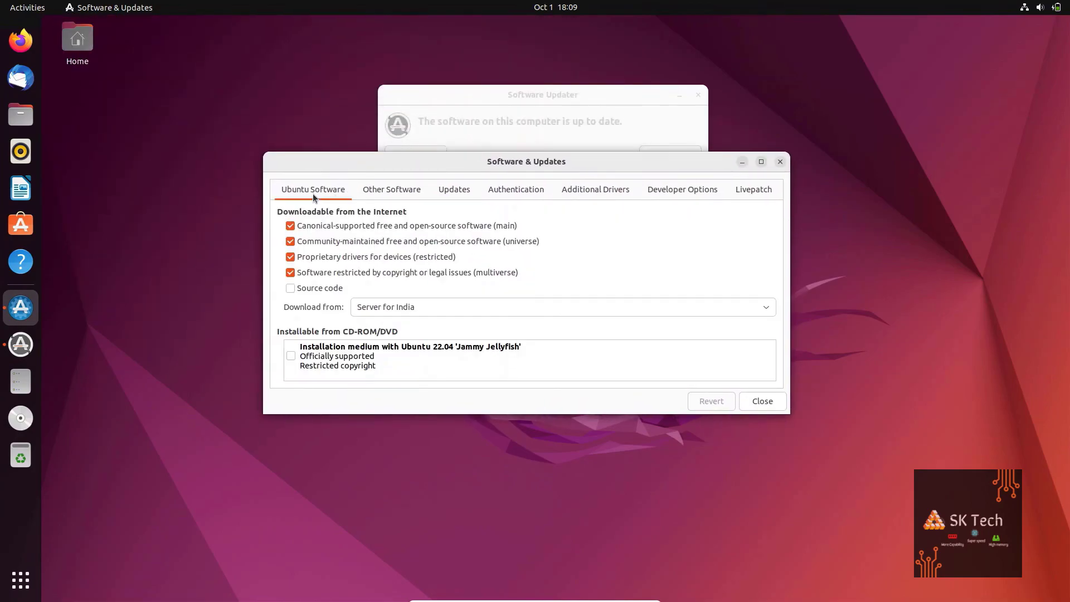
{"action": "left_click", "coordinate": [374, 190]}
{"action": "left_click", "coordinate": [449, 192]}
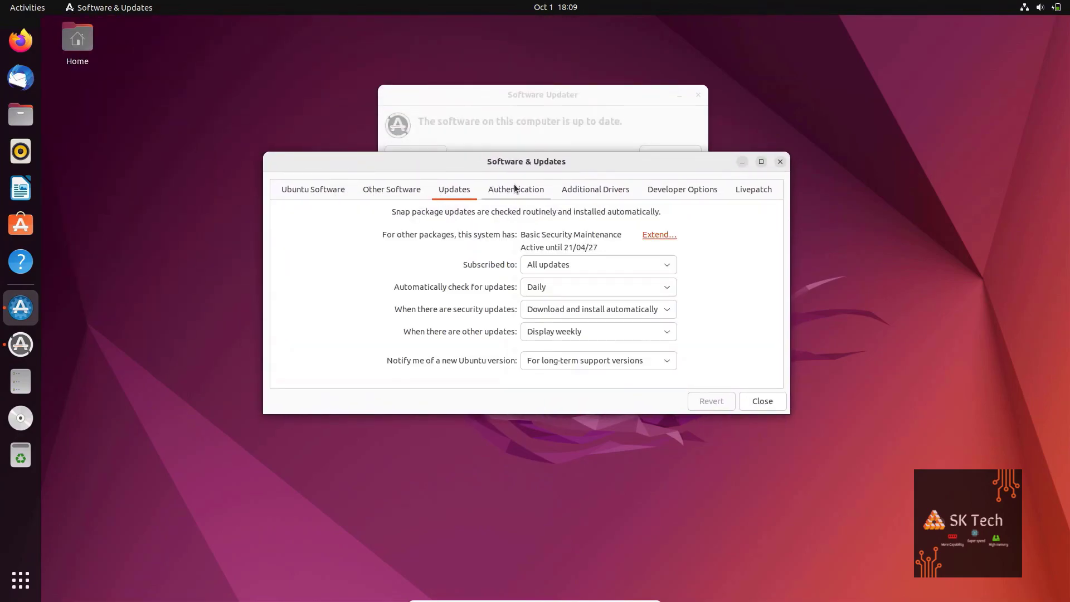
{"action": "left_click", "coordinate": [515, 190]}
{"action": "left_click", "coordinate": [780, 161]}
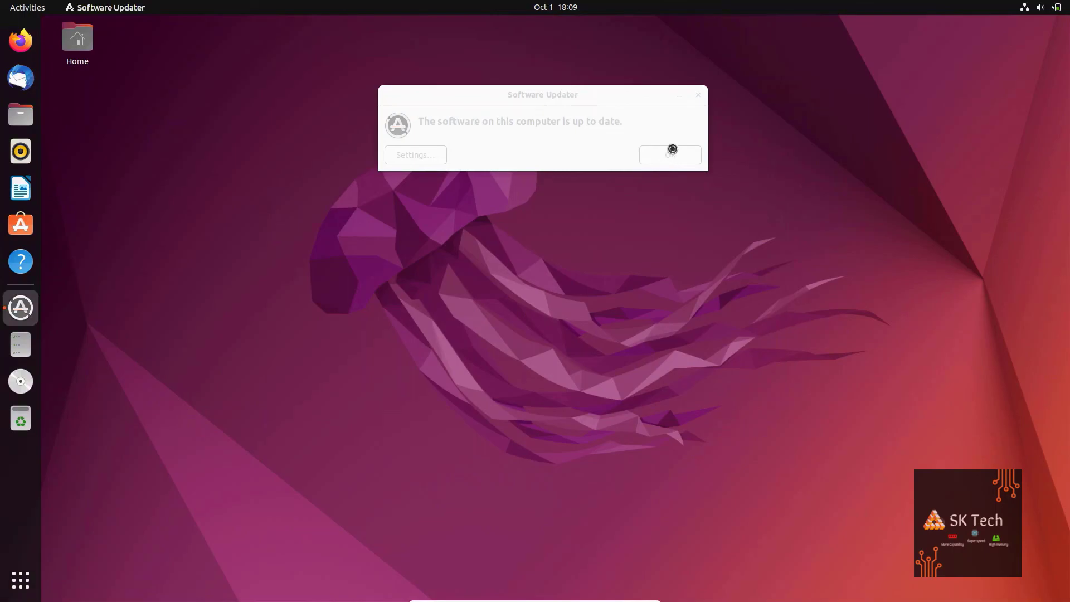
{"action": "left_click", "coordinate": [655, 156]}
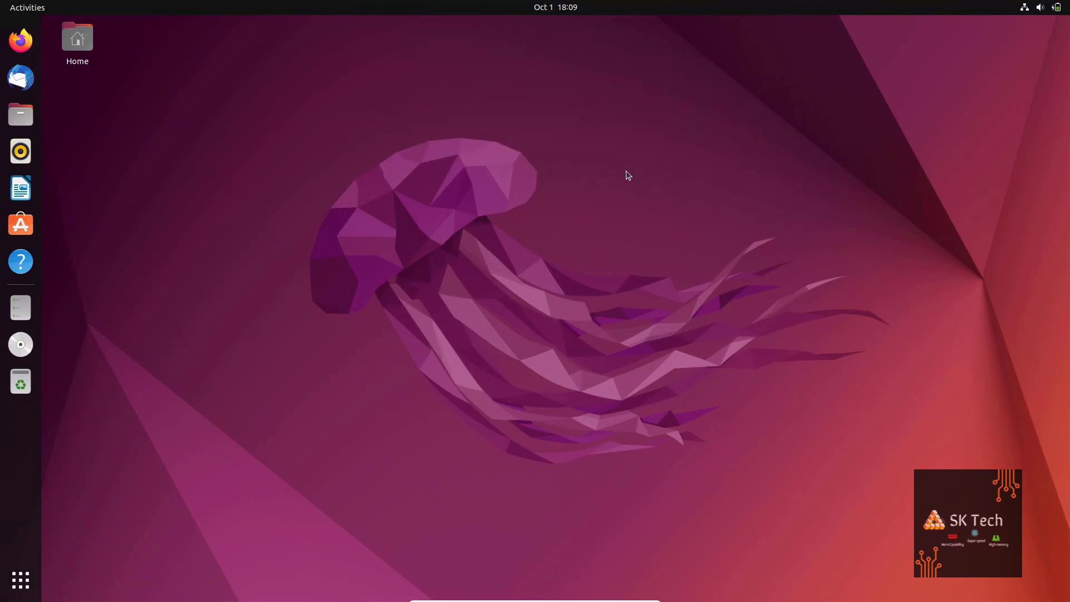